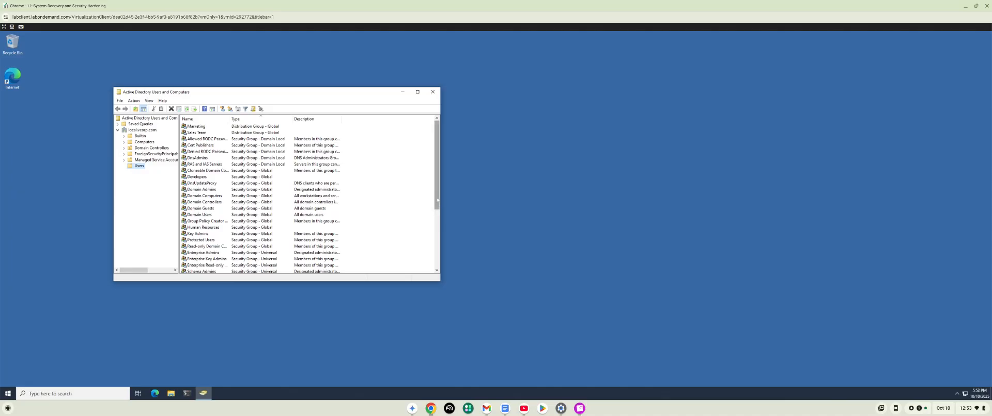
- Disable the user account listed directly below Administrator in the Users container and acknowledge the notice
{"action": "left_click_drag", "start_coordinate": [437, 200], "coordinate": [437, 241]}
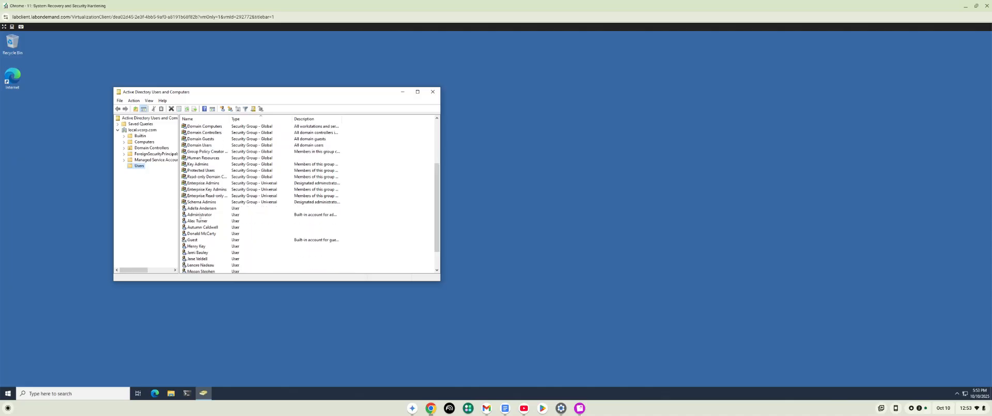
{"action": "left_click", "coordinate": [202, 222]}
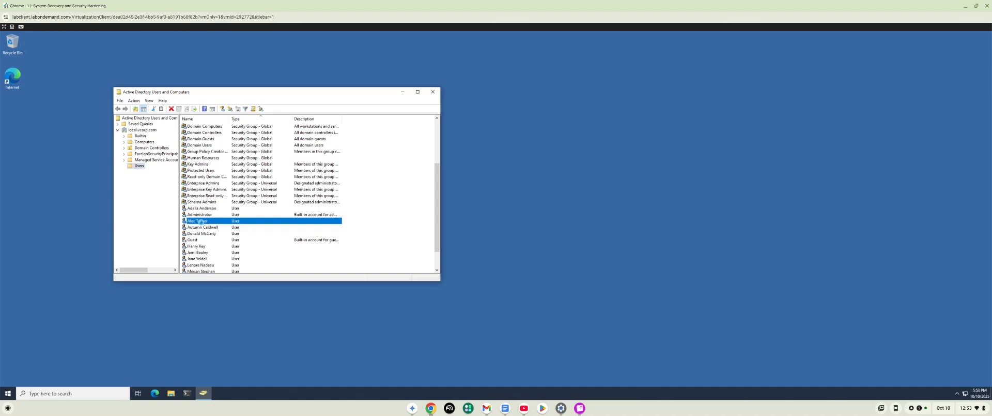
{"action": "right_click", "coordinate": [202, 222]}
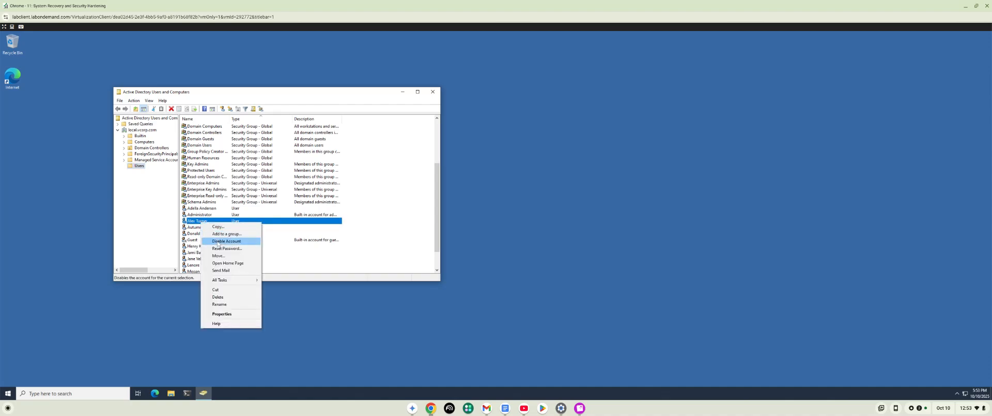
{"action": "left_click", "coordinate": [218, 241]}
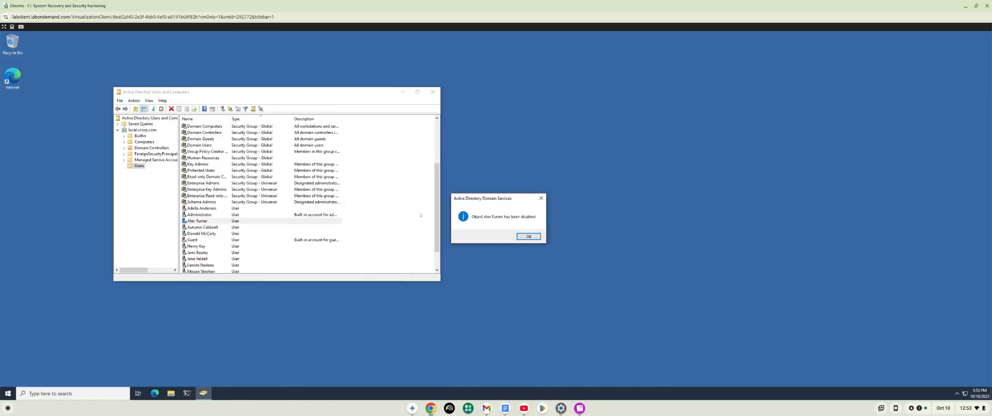
{"action": "left_click", "coordinate": [526, 237]}
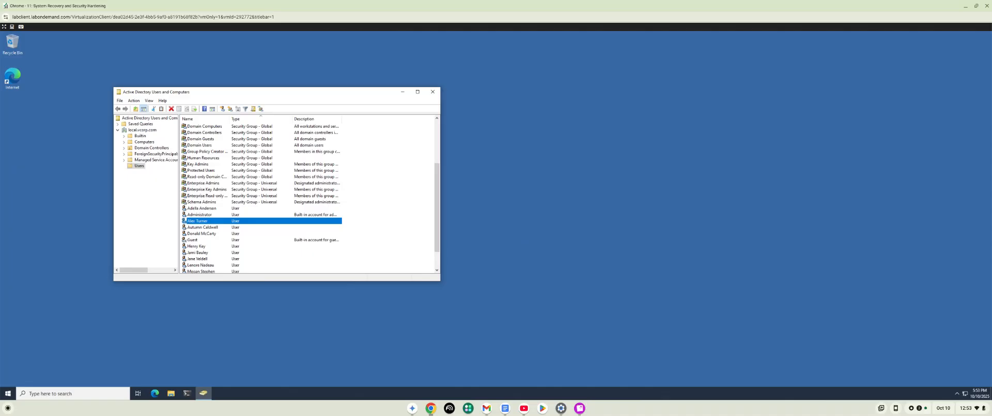
- Set the dial-in network access permission to Deny access for the computer object in the Computers container
{"action": "left_click", "coordinate": [145, 141]}
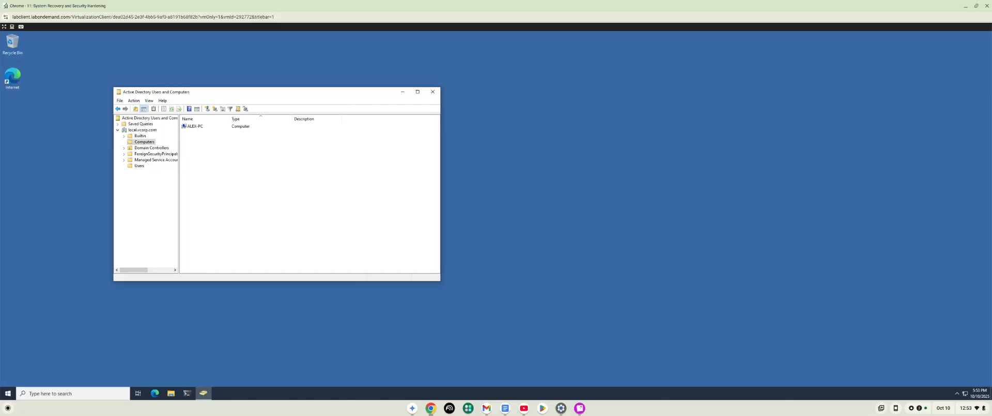
{"action": "left_click", "coordinate": [196, 127]}
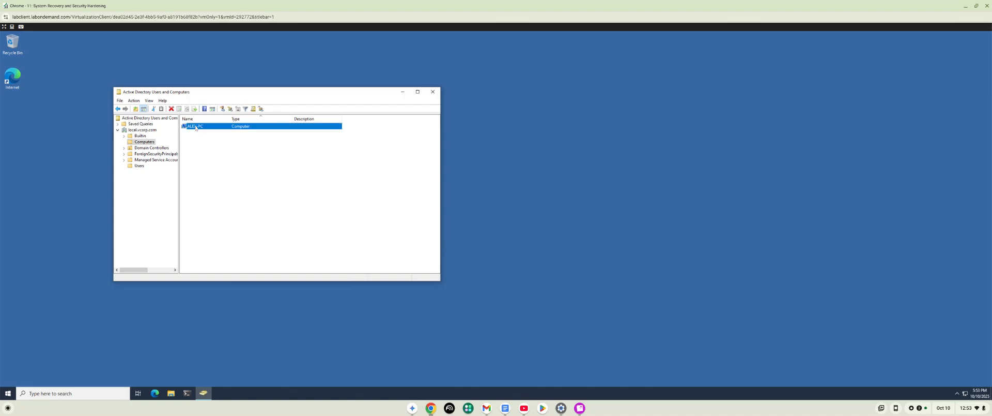
{"action": "double_click", "coordinate": [196, 126]}
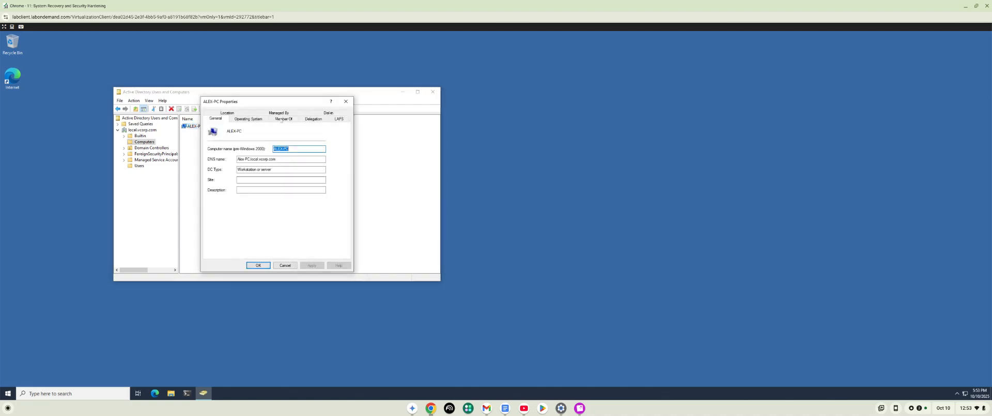
{"action": "left_click", "coordinate": [328, 112]}
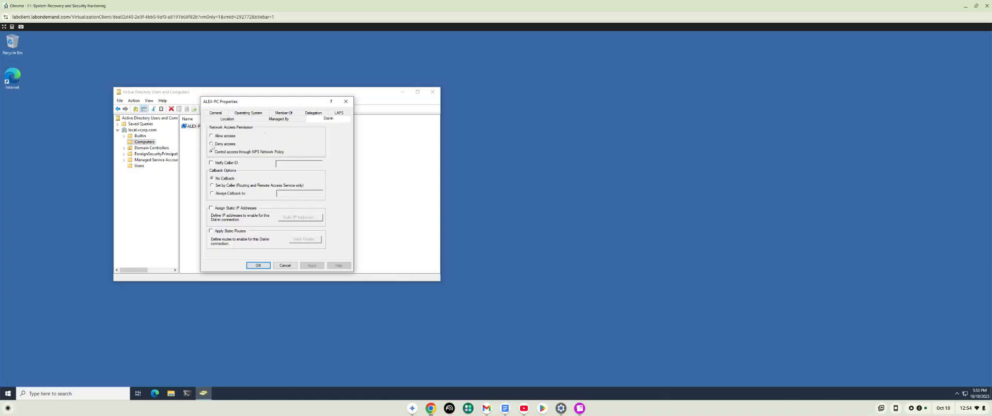
{"action": "left_click", "coordinate": [212, 145]}
{"action": "left_click", "coordinate": [315, 266]}
{"action": "left_click", "coordinate": [258, 265]}
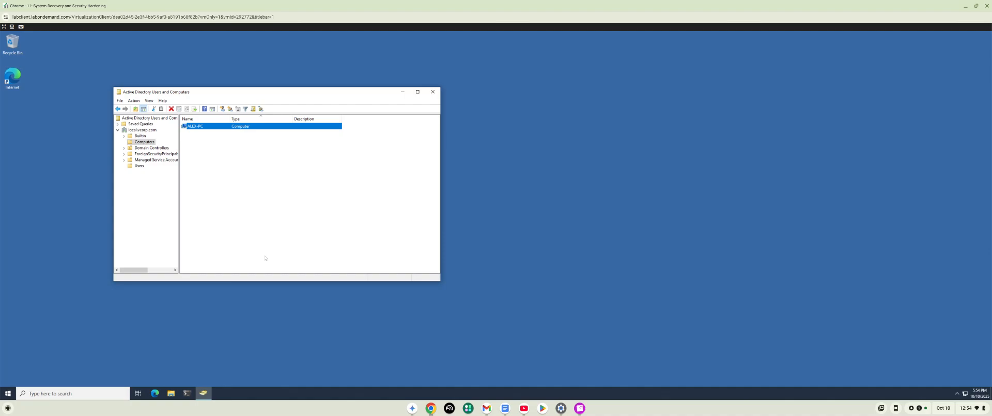
- Search for cmd, open Command Prompt, and clear its screen with cls
{"action": "left_click", "coordinate": [105, 393]}
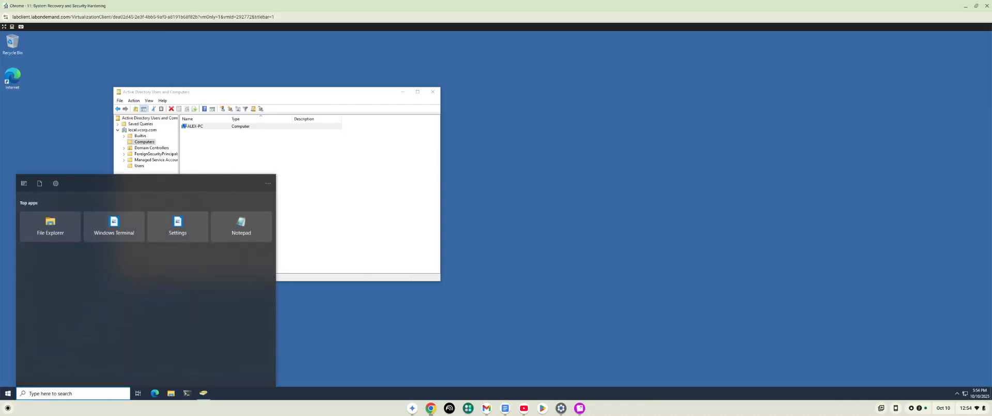
{"action": "type", "text": "cm"}
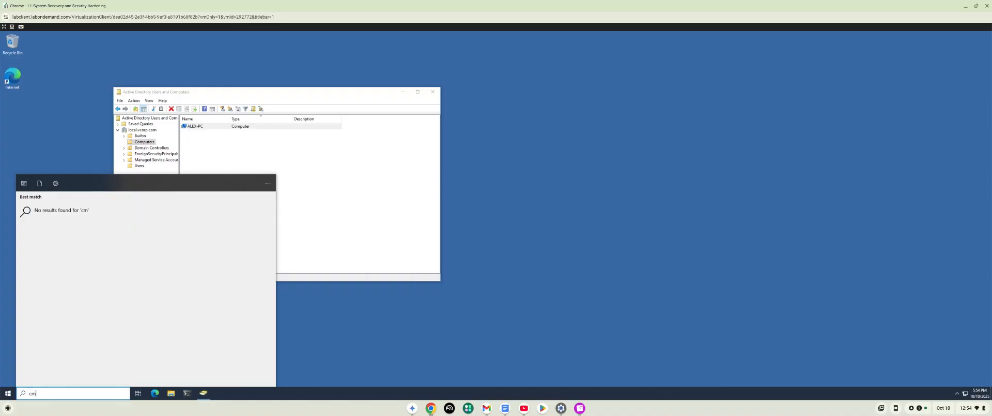
{"action": "type", "text": "d"}
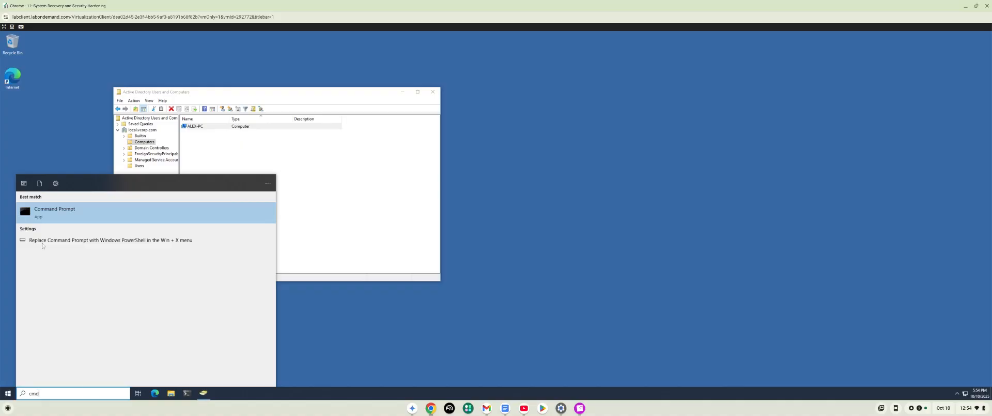
{"action": "left_click", "coordinate": [59, 214]}
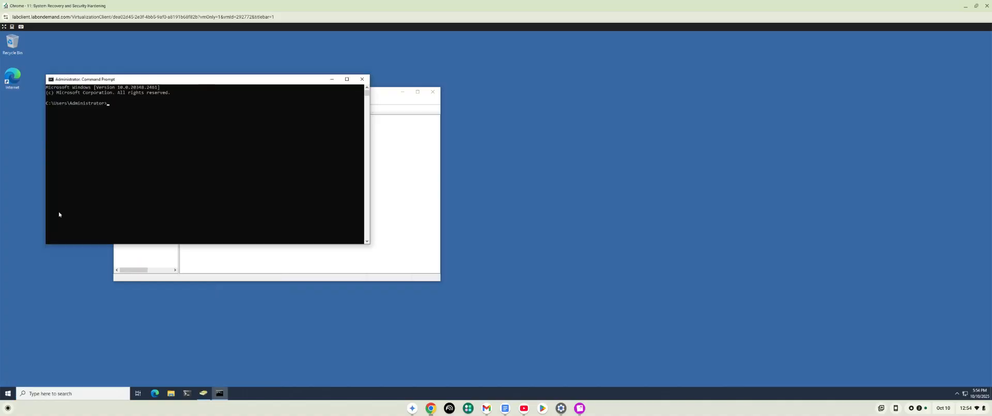
{"action": "type", "text": "cls"}
{"action": "key", "text": "Return"}
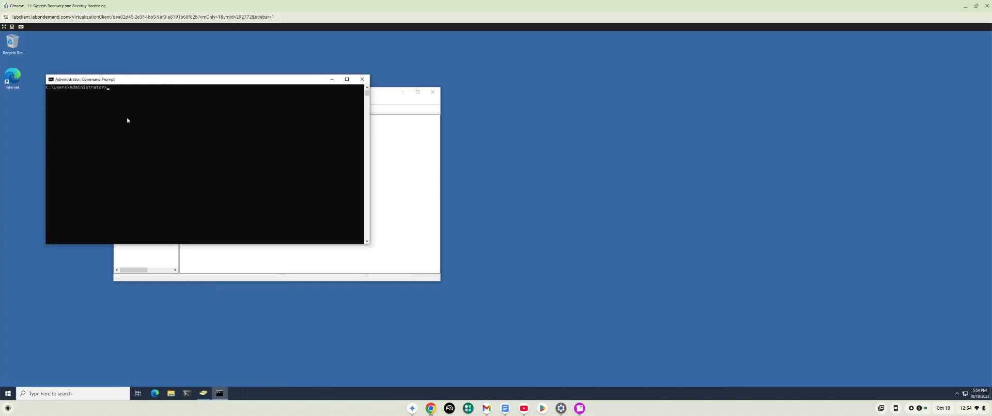
- Set the Command Prompt window's font size to 24 in its properties
{"action": "right_click", "coordinate": [279, 82]}
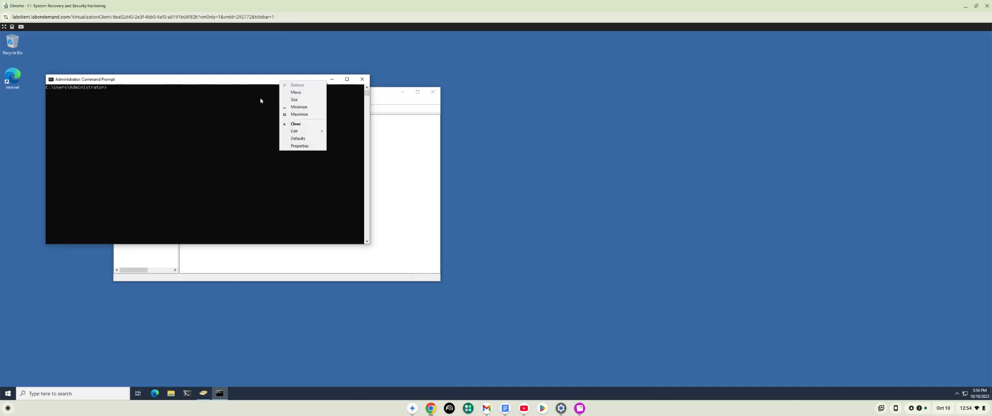
{"action": "left_click", "coordinate": [296, 147]}
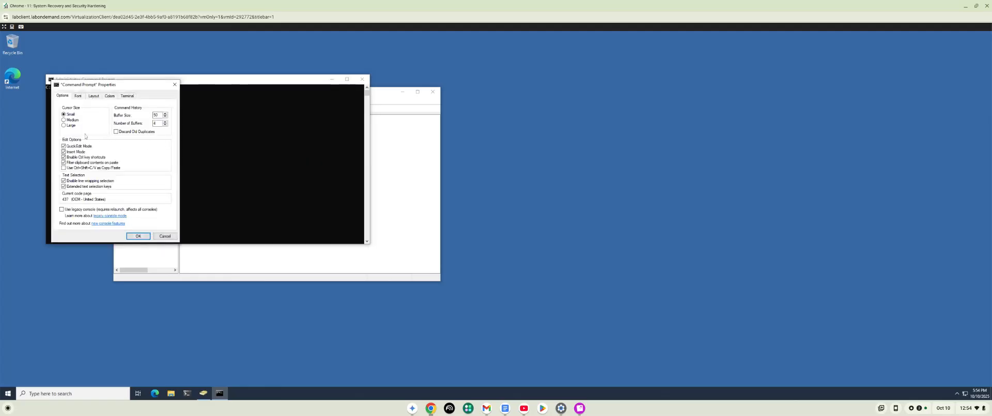
{"action": "left_click", "coordinate": [78, 96]}
{"action": "left_click", "coordinate": [64, 131]}
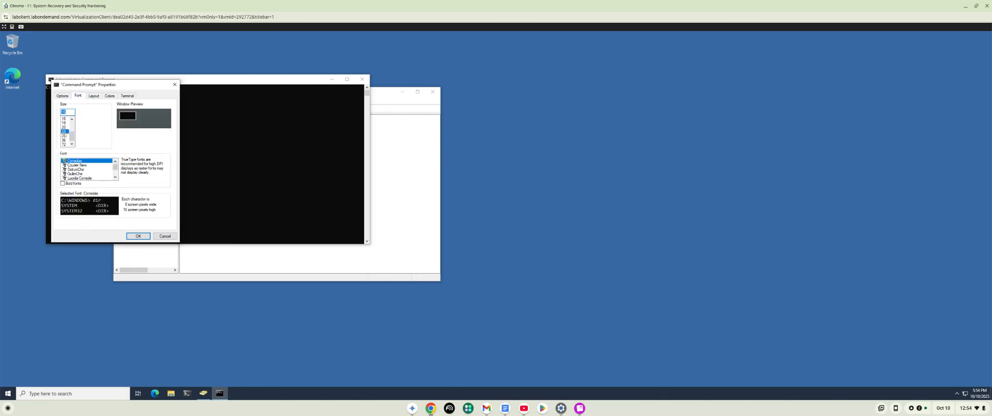
{"action": "left_click", "coordinate": [136, 236]}
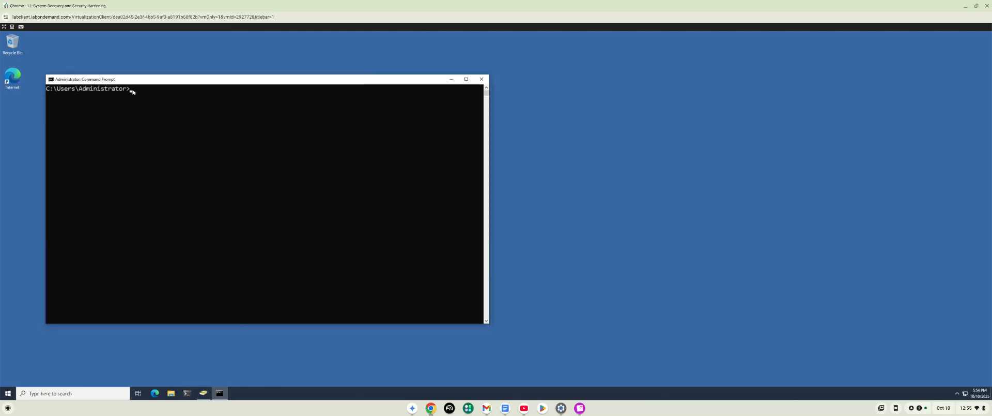
- Launch Group Policy Management from the Command Prompt by running gpmc.msc
{"action": "left_click", "coordinate": [132, 90]}
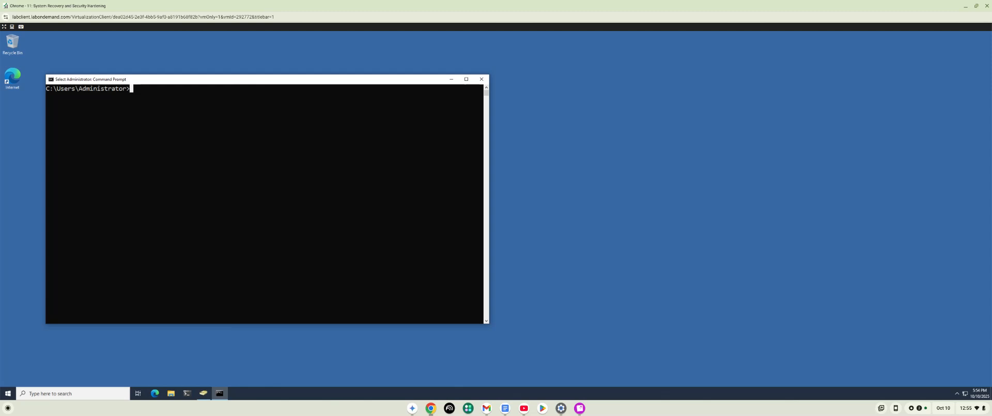
{"action": "type", "text": "gpmc.msc"}
{"action": "key", "text": "Return"}
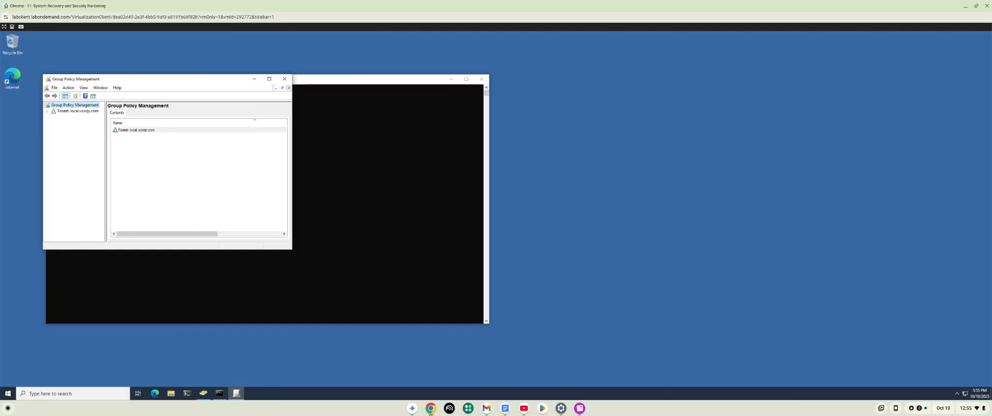
- Expand the forest down to the local.vcorp.com domain and open its Default Domain Policy for editing
{"action": "left_click", "coordinate": [47, 111]}
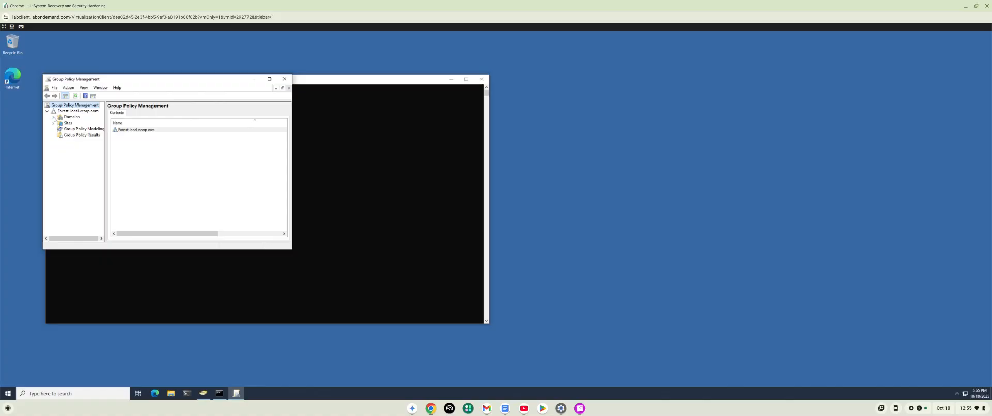
{"action": "left_click", "coordinate": [54, 117]}
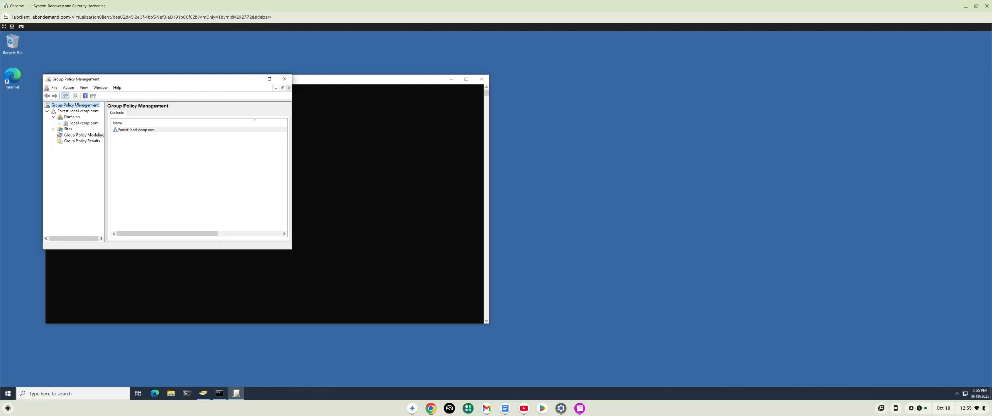
{"action": "left_click", "coordinate": [60, 123]}
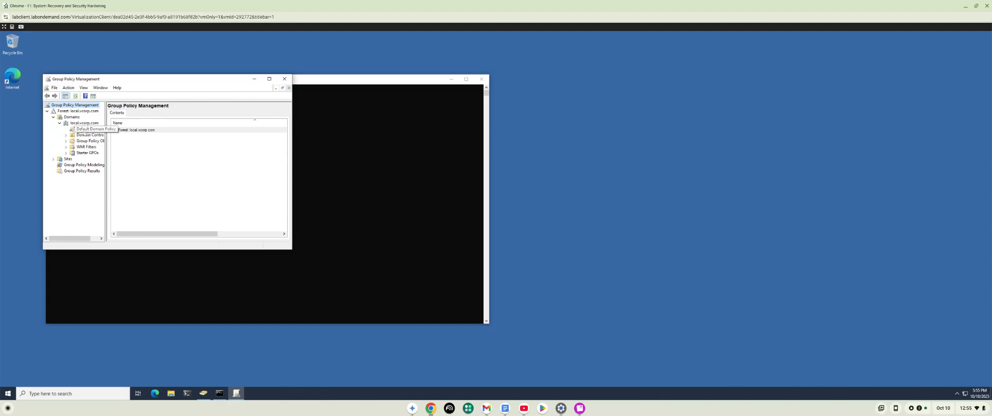
{"action": "left_click", "coordinate": [82, 129]}
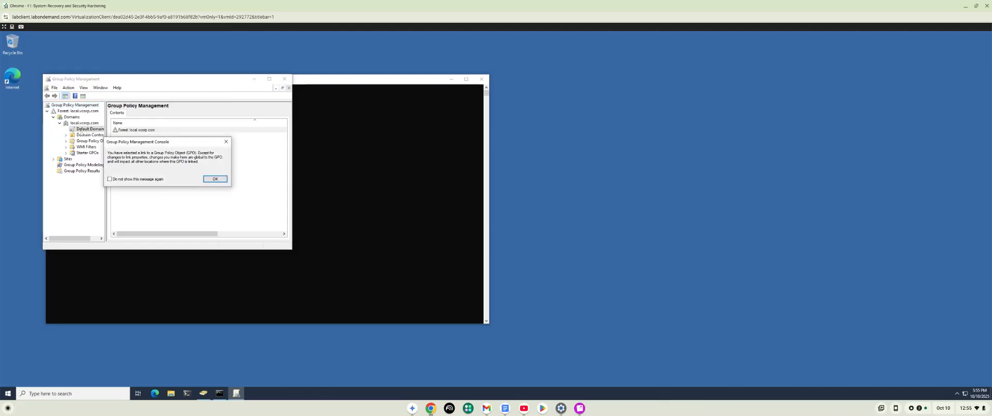
{"action": "left_click", "coordinate": [214, 179]}
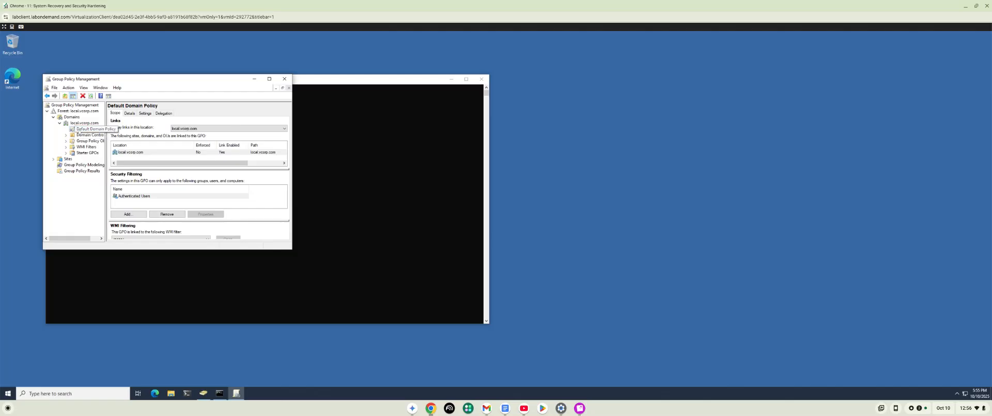
{"action": "right_click", "coordinate": [81, 131]}
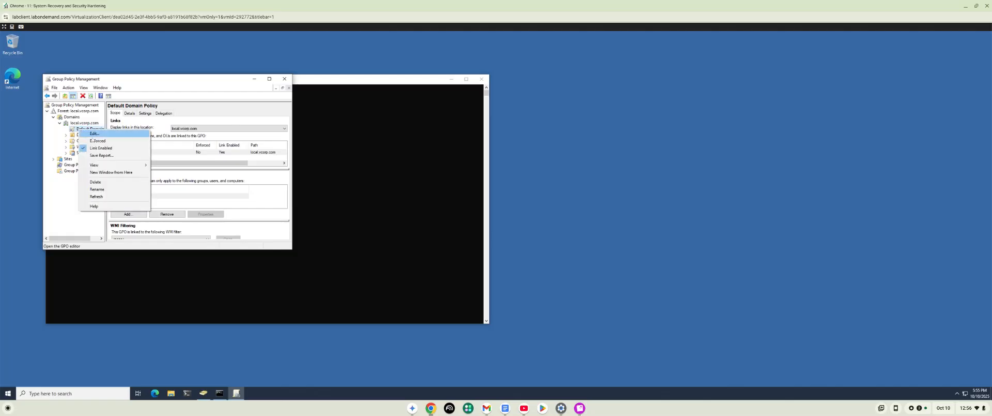
{"action": "left_click", "coordinate": [94, 133]}
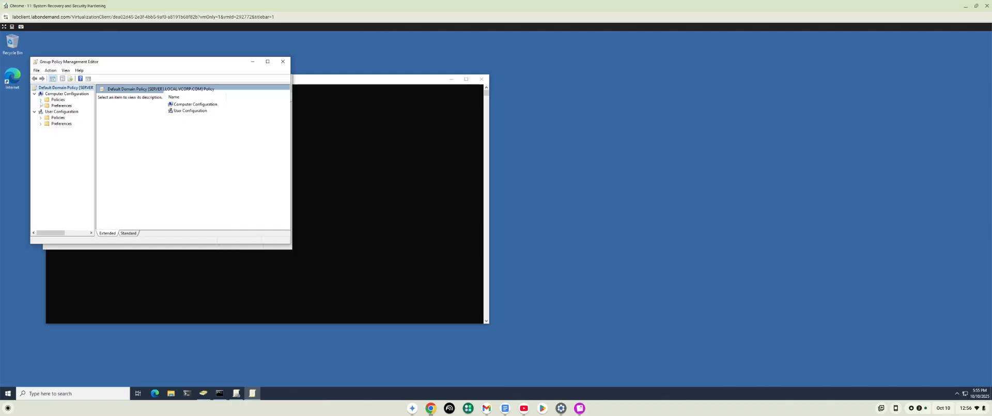
- Open Audit Policies under Computer Configuration > Policies > Windows Settings > Security Settings > Advanced Audit Policy Configuration
{"action": "left_click", "coordinate": [41, 100]}
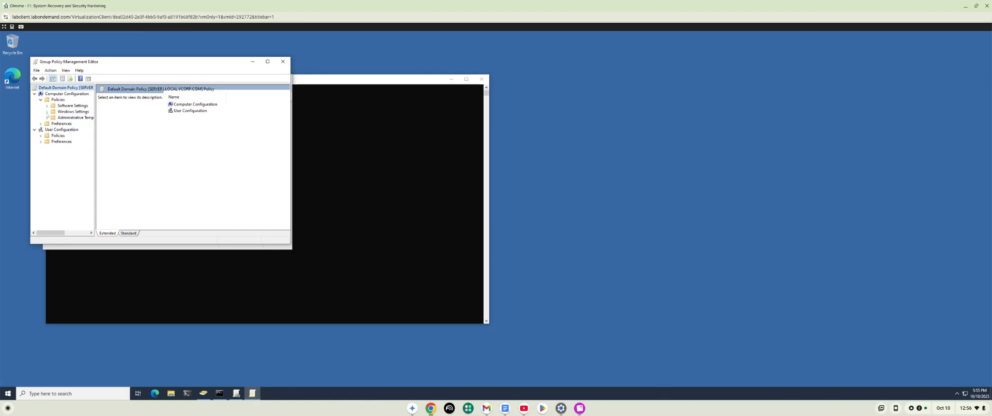
{"action": "left_click", "coordinate": [47, 112]}
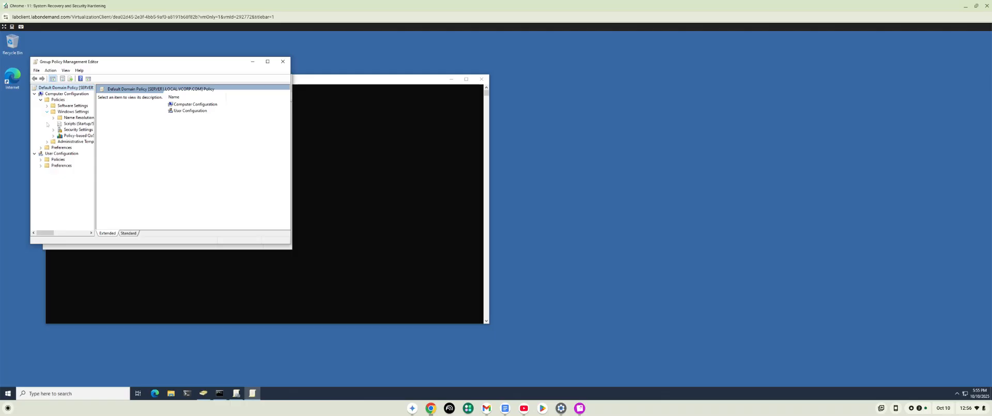
{"action": "left_click", "coordinate": [53, 129]}
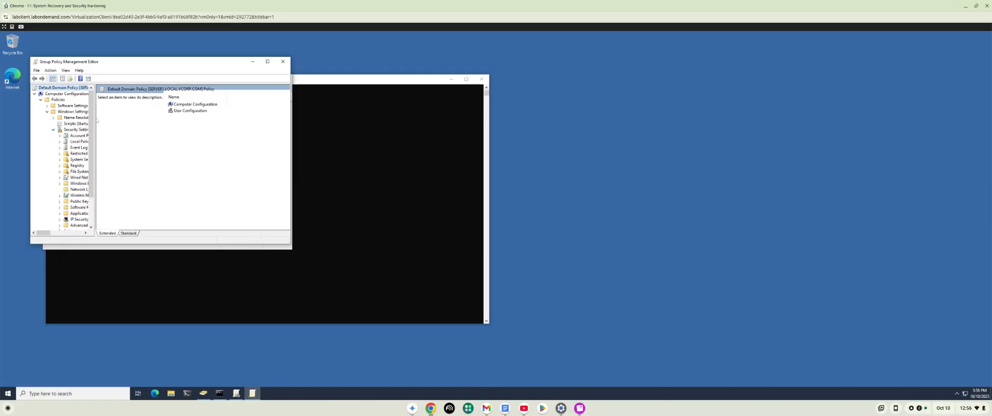
{"action": "left_click_drag", "start_coordinate": [95, 120], "coordinate": [127, 120]}
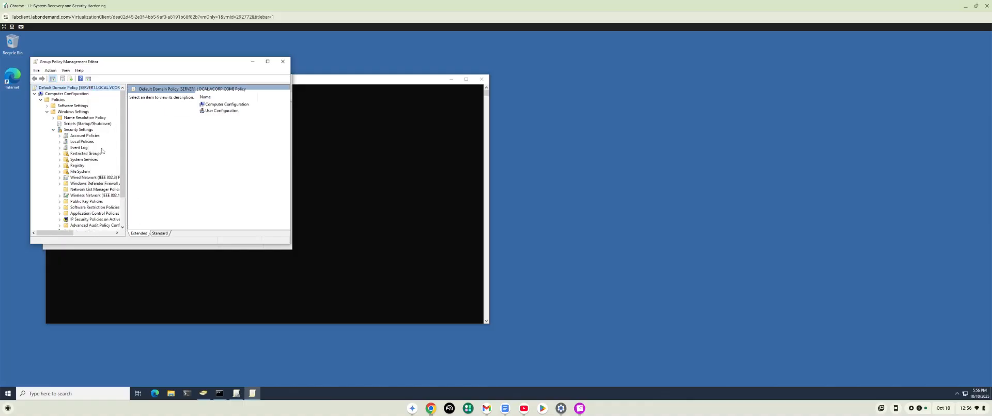
{"action": "scroll", "coordinate": [101, 149], "scroll_direction": "down", "scroll_amount": 2}
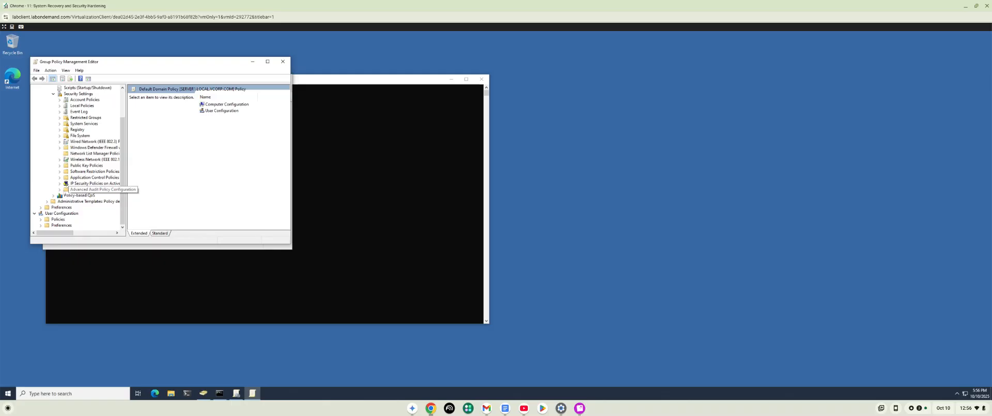
{"action": "left_click", "coordinate": [60, 189]}
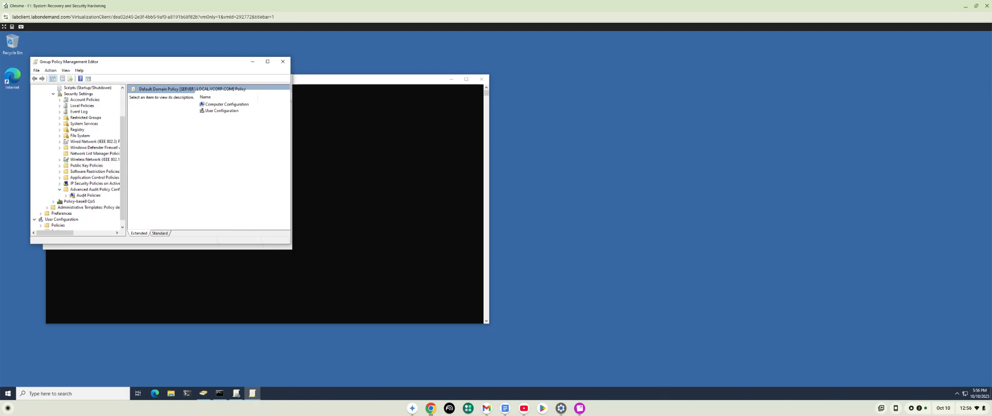
{"action": "double_click", "coordinate": [82, 197]}
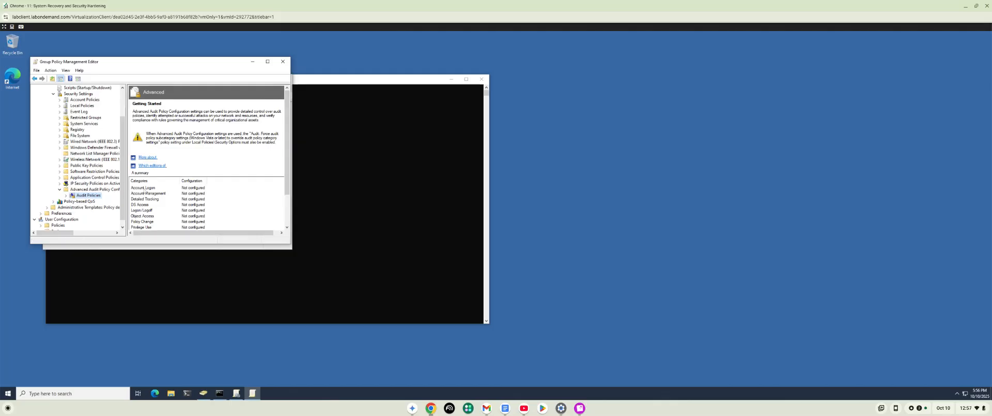
- Configure all Account Logon audit subcategories to audit both success and failure events
{"action": "left_click", "coordinate": [140, 188]}
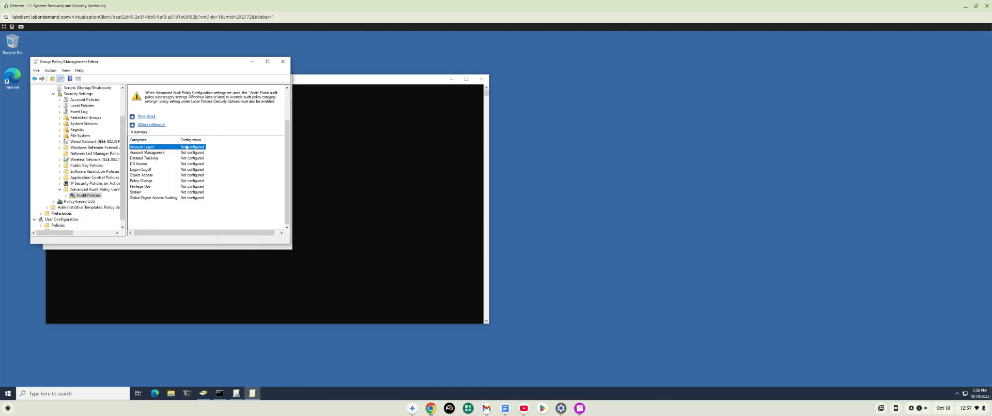
{"action": "double_click", "coordinate": [158, 149]}
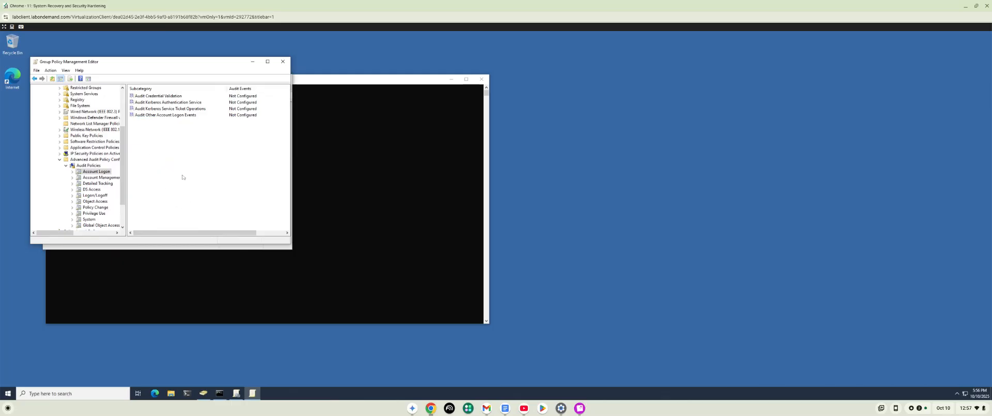
{"action": "left_click", "coordinate": [148, 96]}
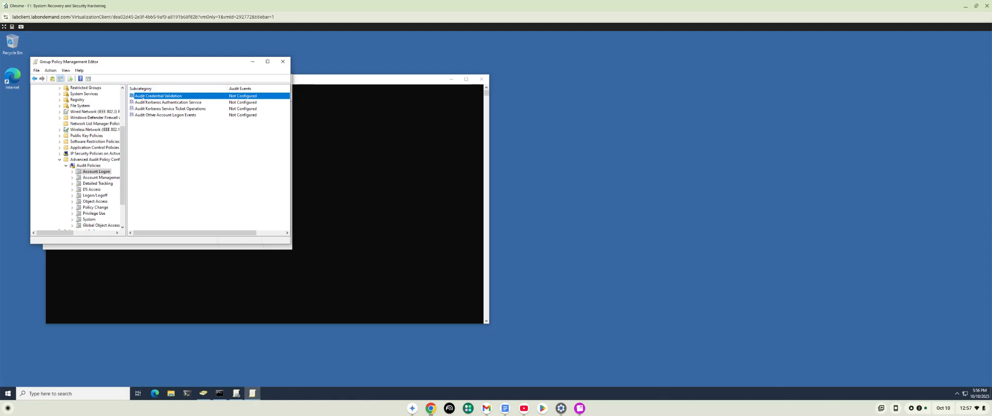
{"action": "left_click", "coordinate": [164, 115], "text": "shift"}
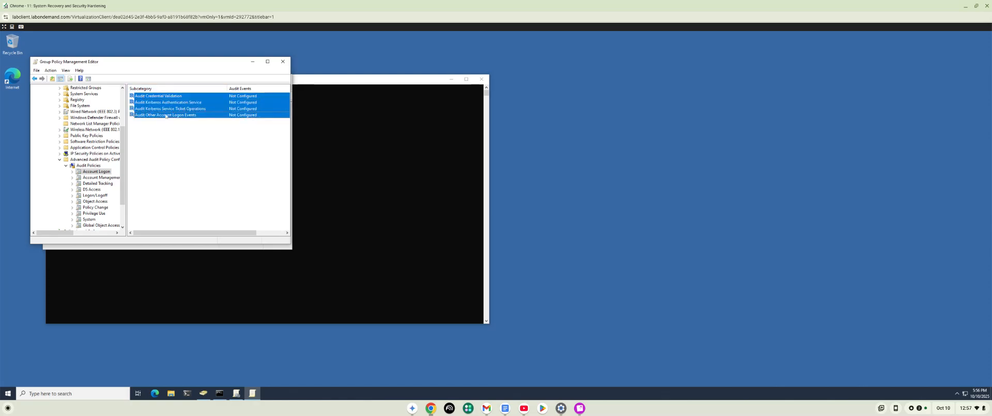
{"action": "right_click", "coordinate": [163, 115]}
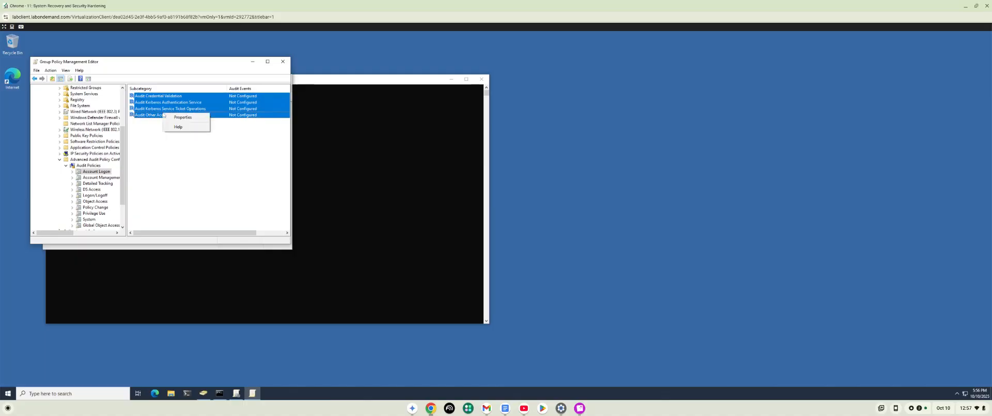
{"action": "left_click", "coordinate": [182, 117]}
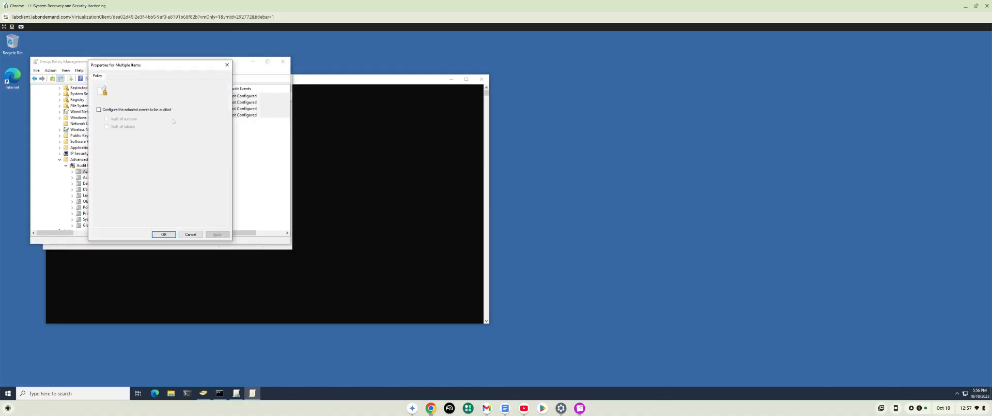
{"action": "left_click", "coordinate": [100, 110]}
{"action": "left_click", "coordinate": [217, 234]}
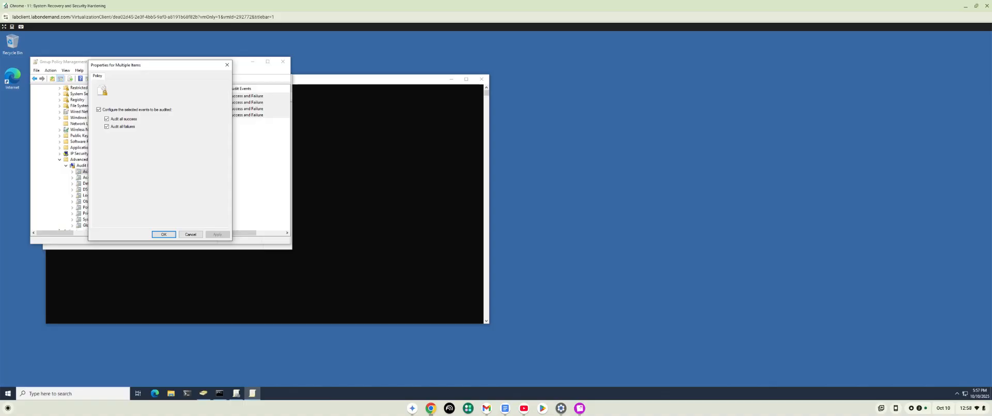
{"action": "left_click", "coordinate": [164, 235]}
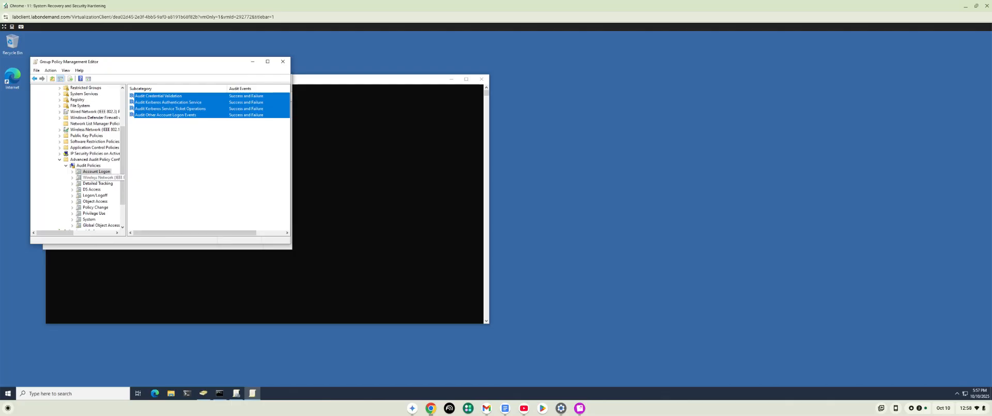
- Configure all Account Management audit subcategories to audit both success and failure events
{"action": "scroll", "coordinate": [88, 223], "scroll_direction": "down", "scroll_amount": 1}
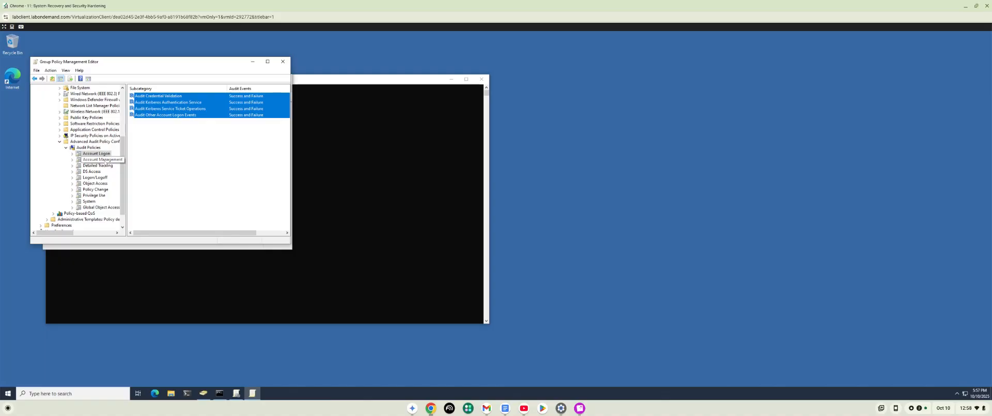
{"action": "left_click", "coordinate": [104, 160]}
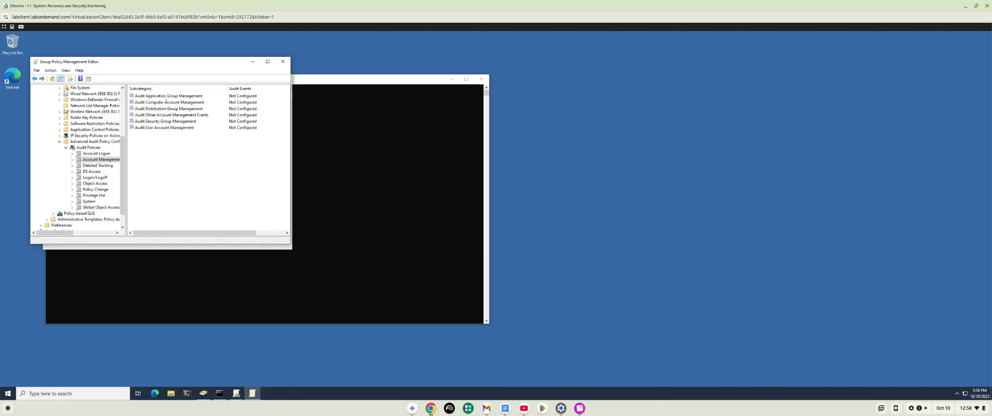
{"action": "left_click", "coordinate": [166, 97]}
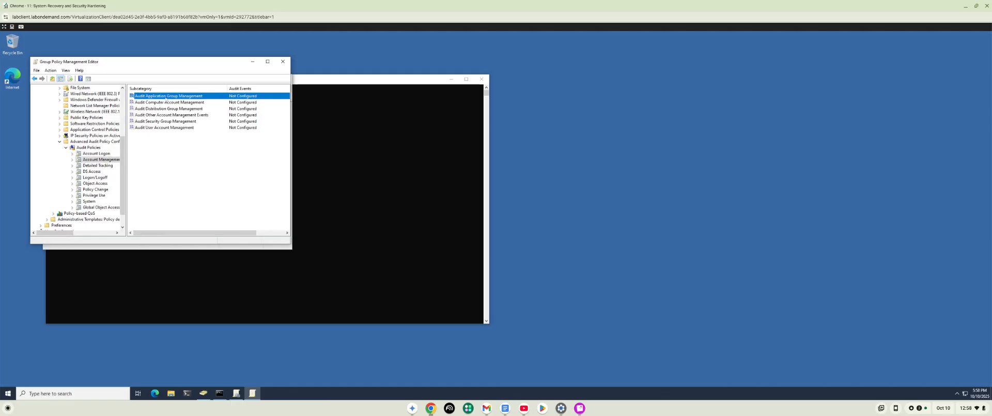
{"action": "left_click", "coordinate": [162, 128], "text": "shift"}
{"action": "right_click", "coordinate": [162, 128]}
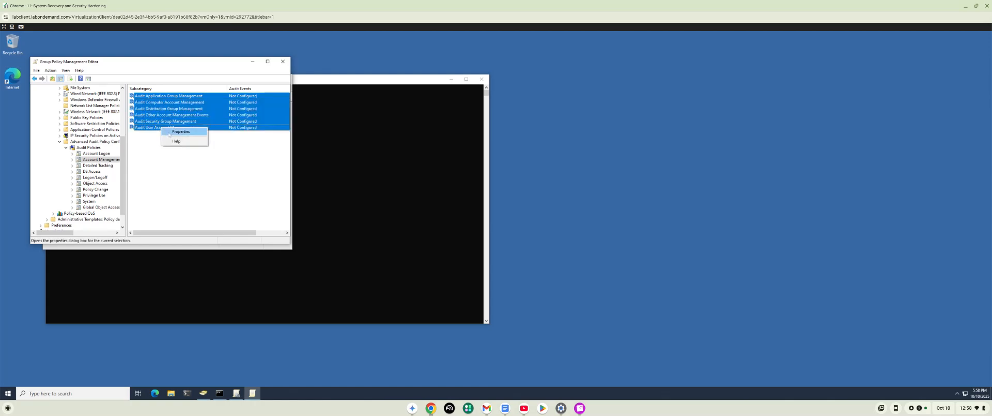
{"action": "left_click", "coordinate": [171, 132]}
{"action": "left_click", "coordinate": [99, 110]}
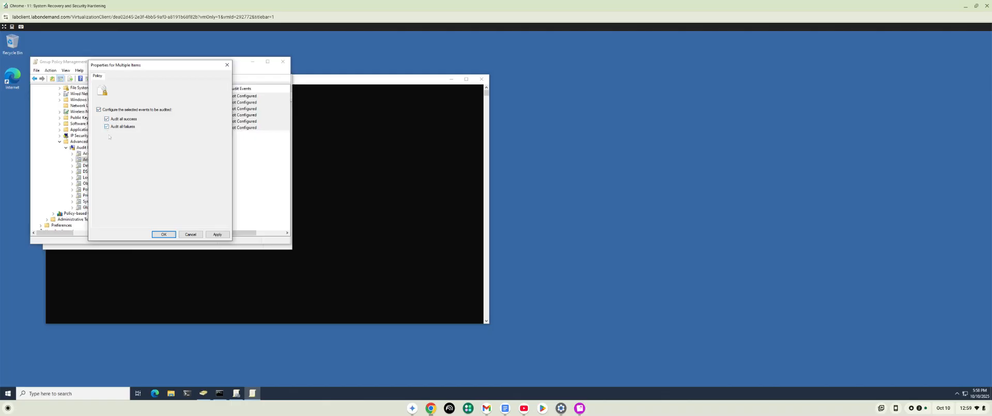
{"action": "left_click", "coordinate": [214, 235]}
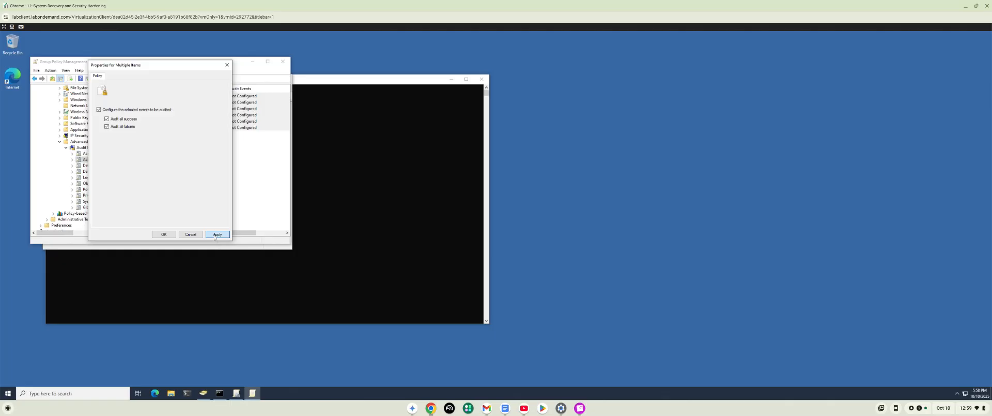
{"action": "left_click", "coordinate": [169, 234]}
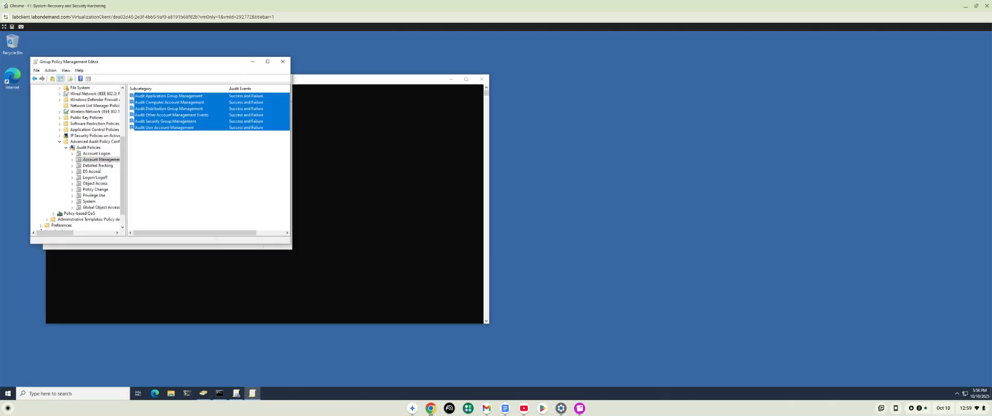
- Configure all Detailed Tracking audit subcategories to audit both success and failure events
{"action": "left_click", "coordinate": [98, 166]}
{"action": "left_click", "coordinate": [157, 96]}
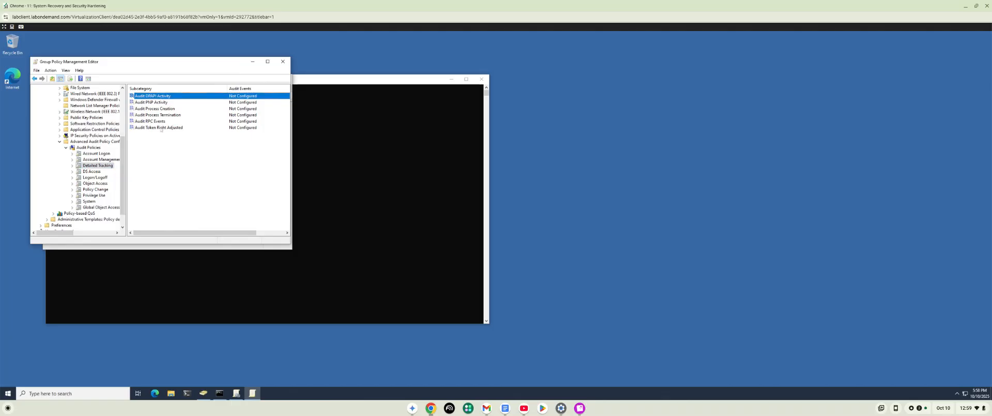
{"action": "left_click", "coordinate": [161, 127], "text": "shift"}
{"action": "right_click", "coordinate": [160, 128]}
{"action": "left_click", "coordinate": [172, 135]}
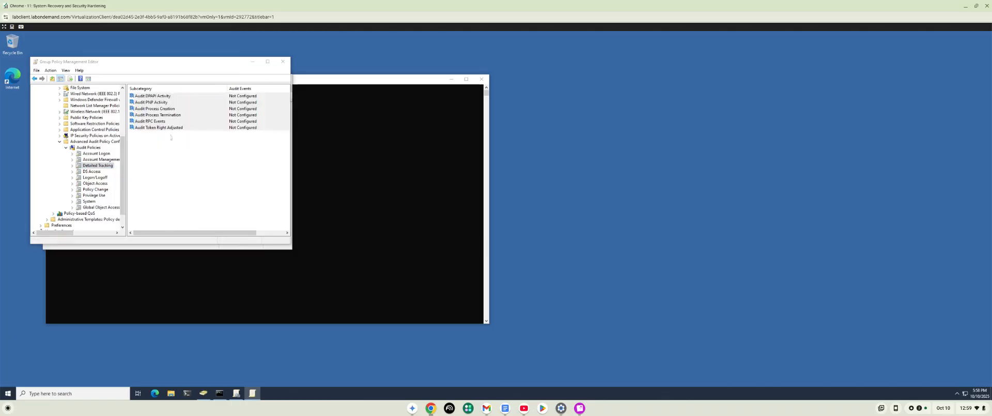
{"action": "left_click", "coordinate": [99, 109]}
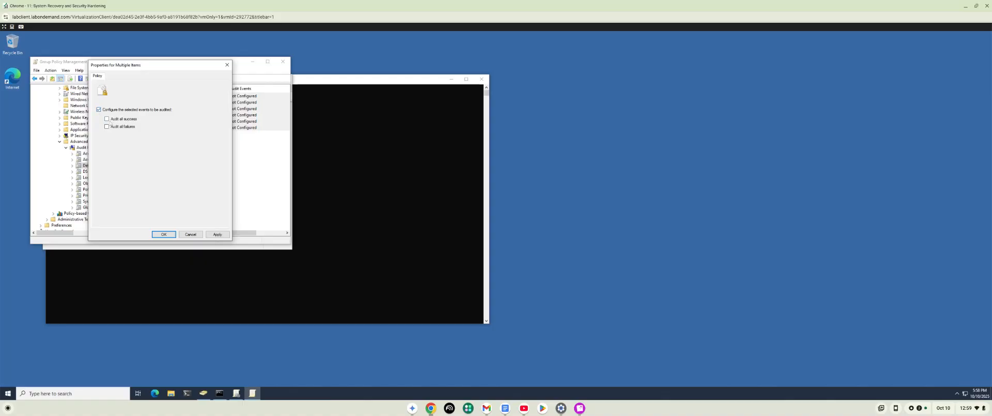
{"action": "left_click", "coordinate": [215, 236]}
{"action": "left_click", "coordinate": [164, 235]}
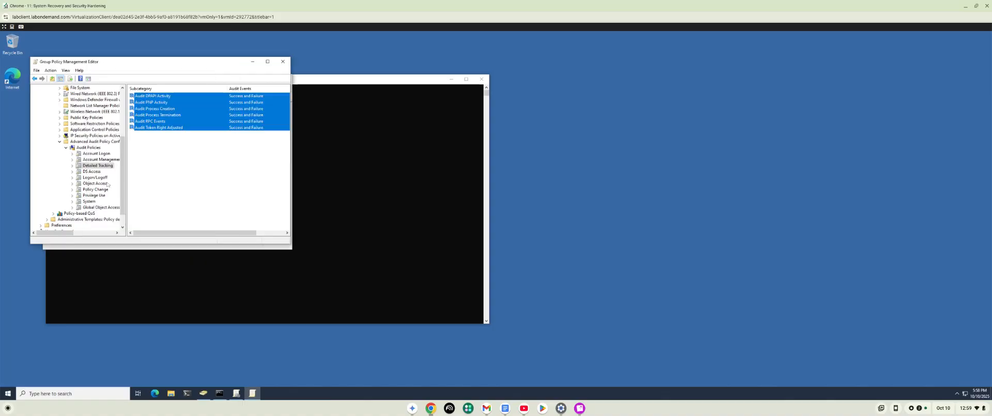
- Configure all DS Access audit subcategories to audit both success and failure events
{"action": "left_click", "coordinate": [92, 172]}
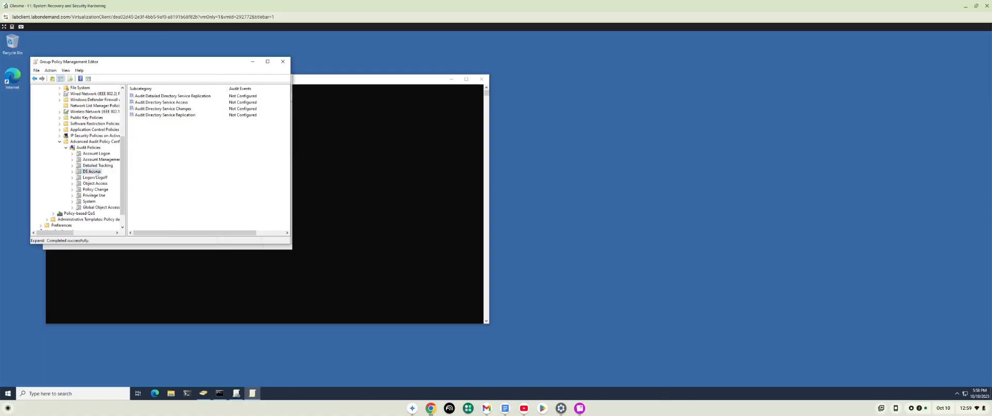
{"action": "left_click", "coordinate": [180, 96]}
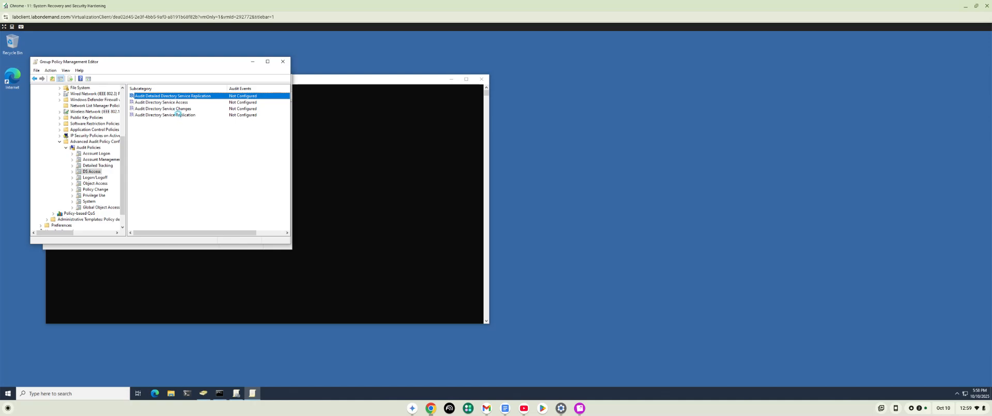
{"action": "left_click", "coordinate": [179, 115], "text": "shift"}
{"action": "right_click", "coordinate": [176, 115]}
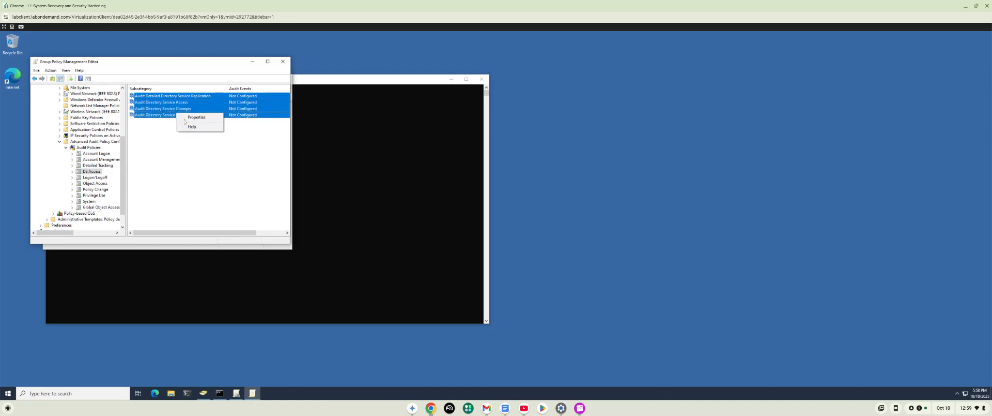
{"action": "left_click", "coordinate": [189, 118]}
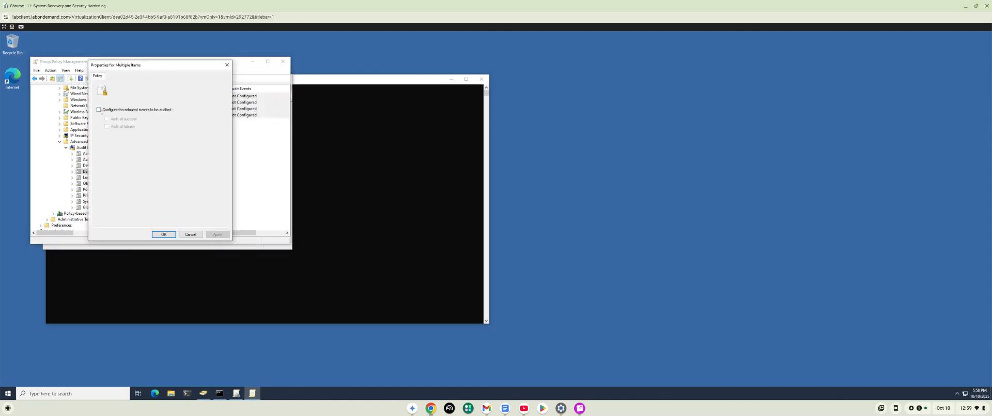
{"action": "left_click", "coordinate": [100, 110]}
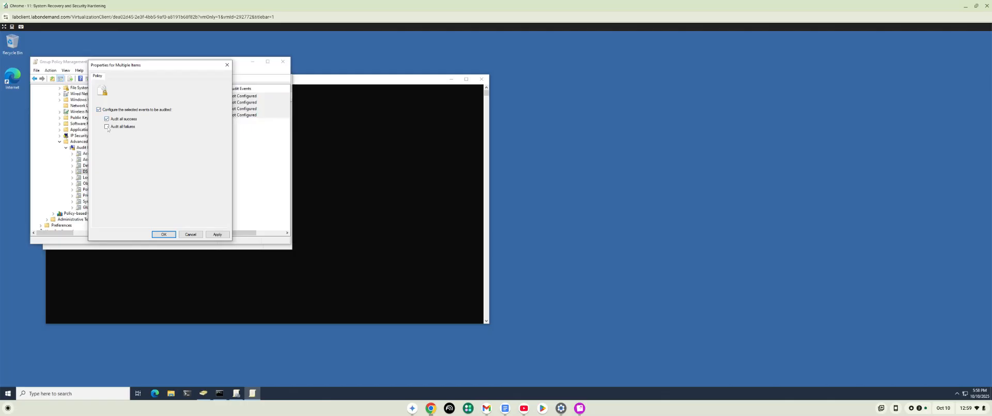
{"action": "left_click", "coordinate": [210, 235]}
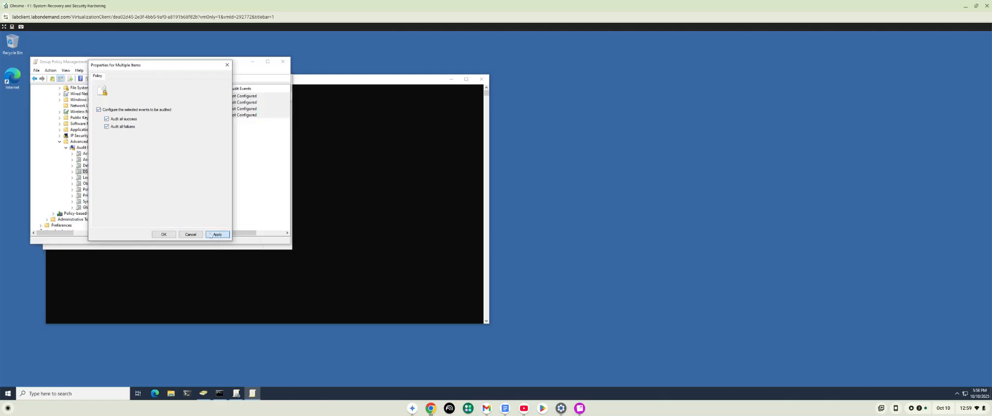
{"action": "left_click", "coordinate": [163, 234]}
- Configure all Logon/Logoff audit subcategories to audit both success and failure events
{"action": "left_click", "coordinate": [95, 177]}
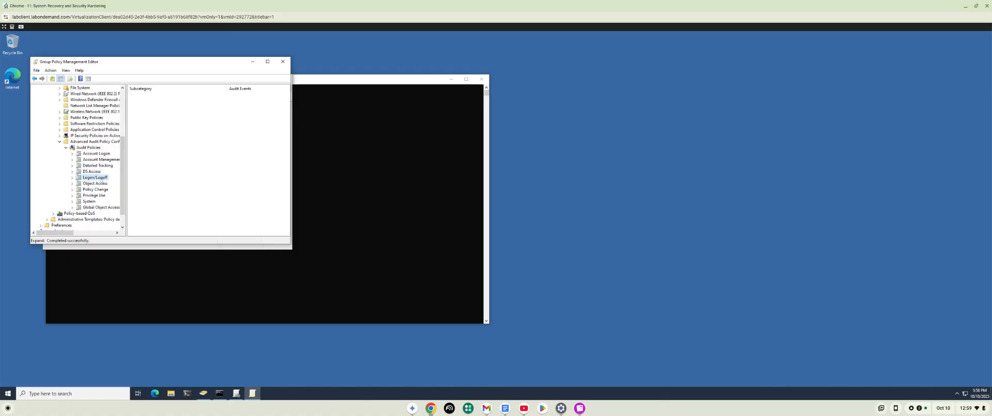
{"action": "double_click", "coordinate": [170, 96]}
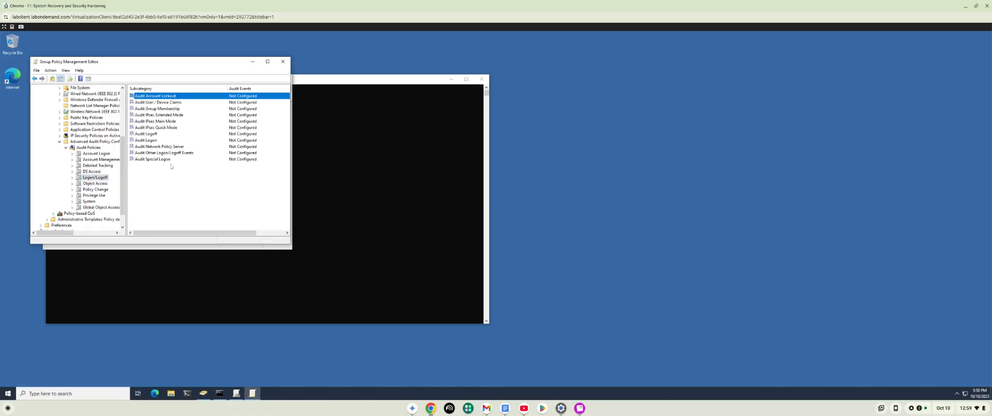
{"action": "left_click", "coordinate": [166, 160], "text": "shift"}
{"action": "right_click", "coordinate": [167, 160]}
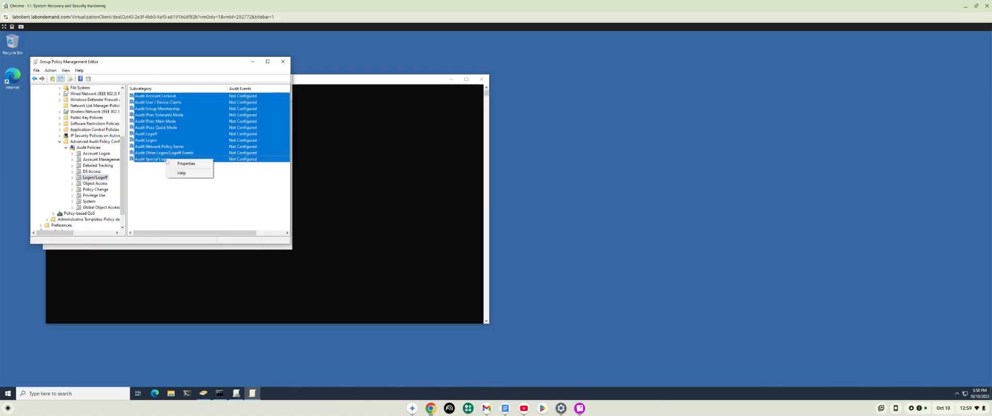
{"action": "left_click", "coordinate": [179, 165]}
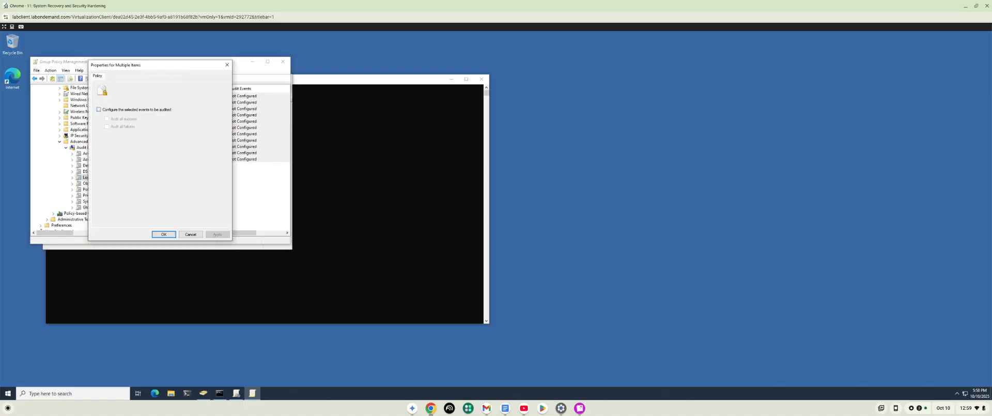
{"action": "left_click", "coordinate": [99, 109]}
{"action": "left_click", "coordinate": [213, 234]}
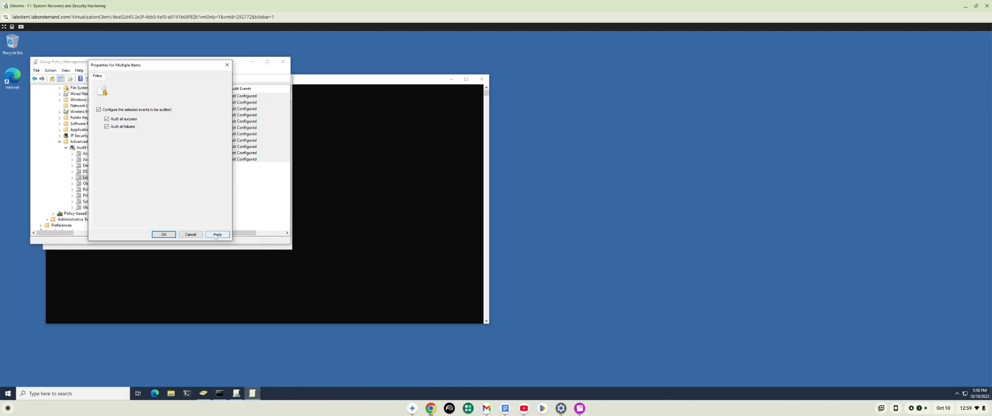
{"action": "left_click", "coordinate": [164, 234]}
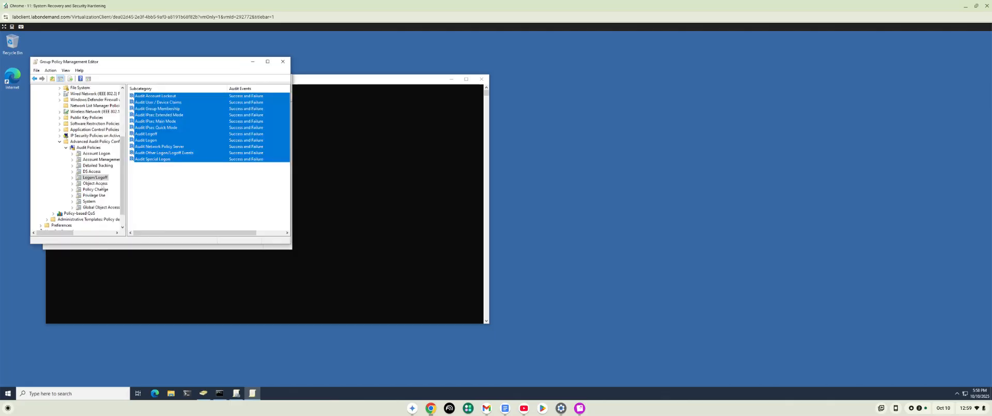
- Configure all Object Access audit subcategories to audit both success and failure events
{"action": "left_click", "coordinate": [100, 184]}
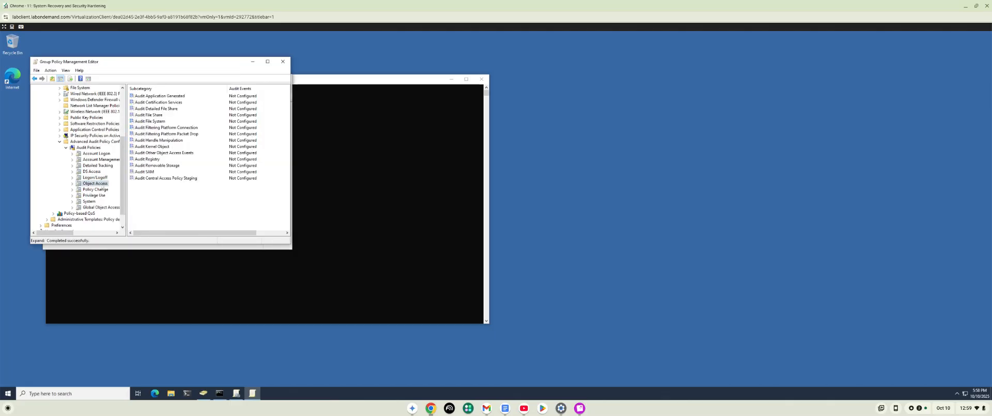
{"action": "left_click", "coordinate": [161, 96]}
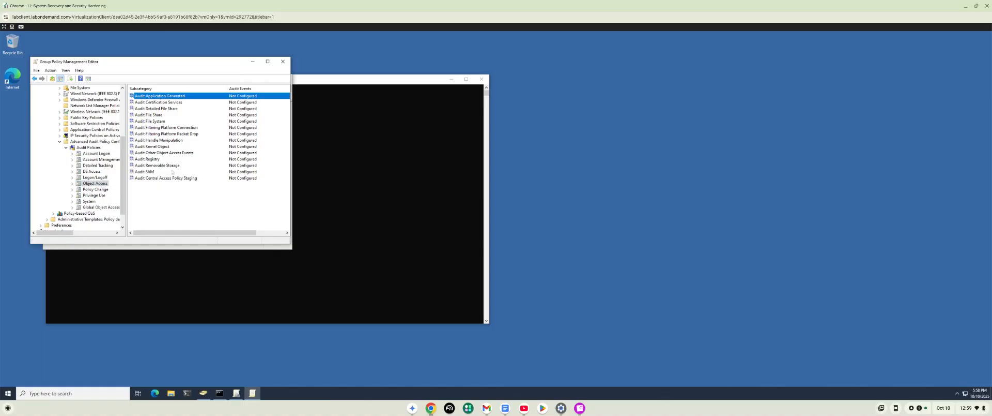
{"action": "left_click", "coordinate": [172, 178], "text": "shift"}
{"action": "right_click", "coordinate": [173, 179]}
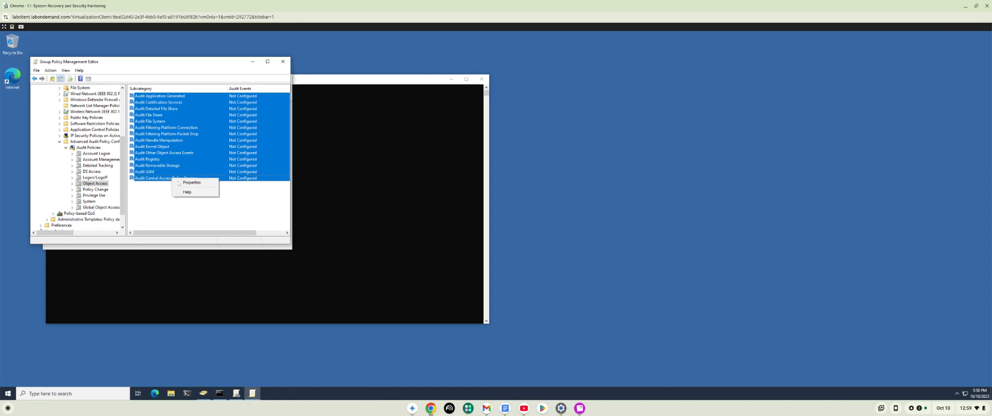
{"action": "left_click", "coordinate": [188, 183]}
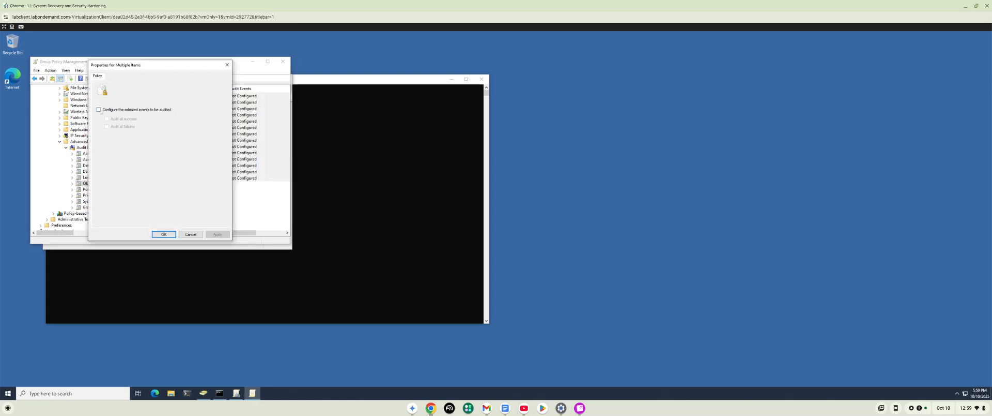
{"action": "left_click", "coordinate": [100, 110]}
{"action": "left_click", "coordinate": [107, 119]}
{"action": "left_click", "coordinate": [107, 127]}
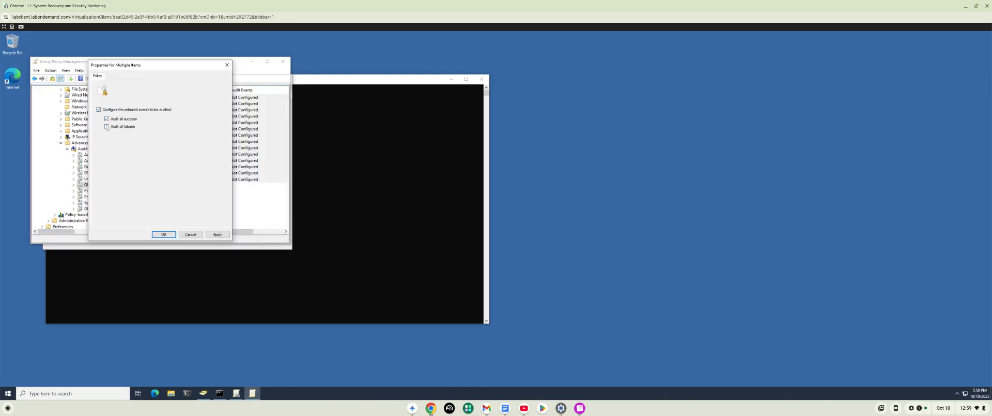
{"action": "left_click", "coordinate": [217, 235]}
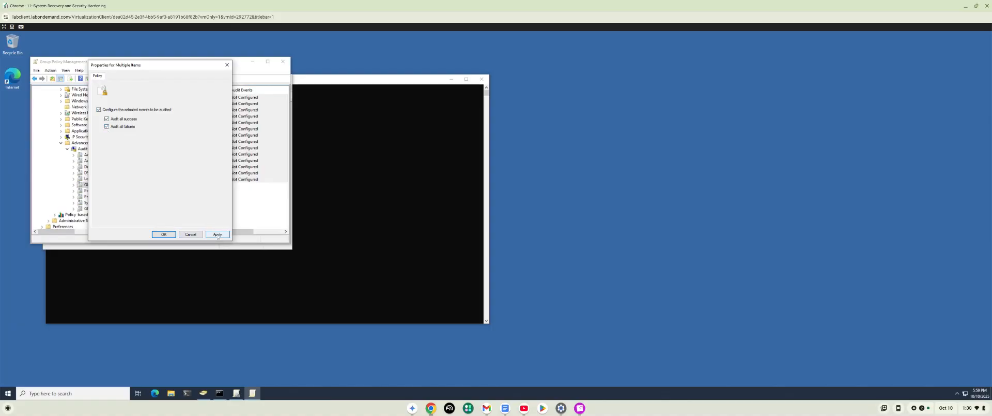
{"action": "left_click", "coordinate": [172, 235]}
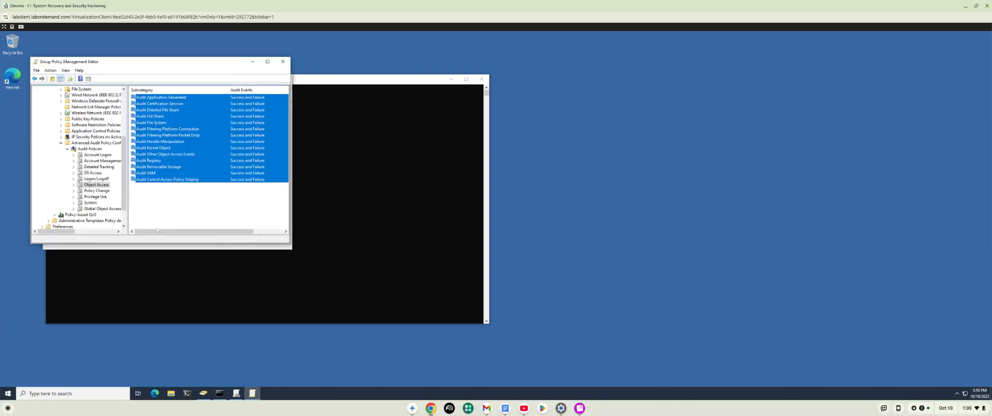
- Configure all Policy Change audit subcategories to audit both success and failure events
{"action": "left_click", "coordinate": [97, 190]}
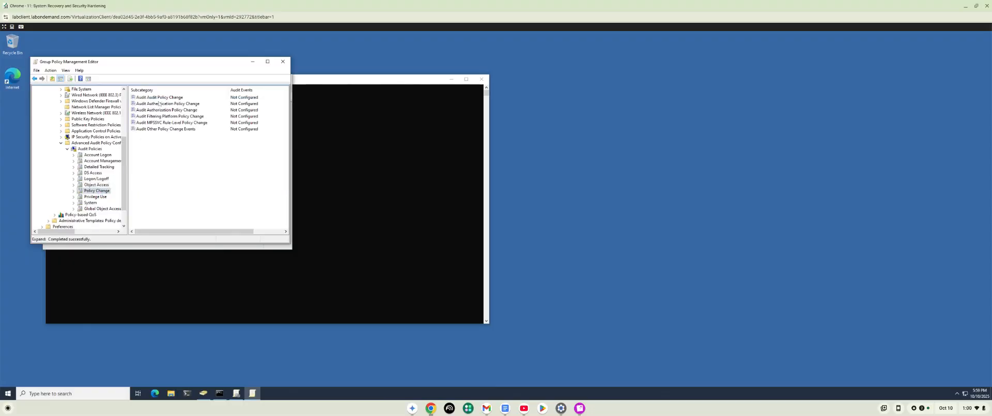
{"action": "left_click", "coordinate": [160, 97]}
{"action": "left_click", "coordinate": [169, 128], "text": "shift"}
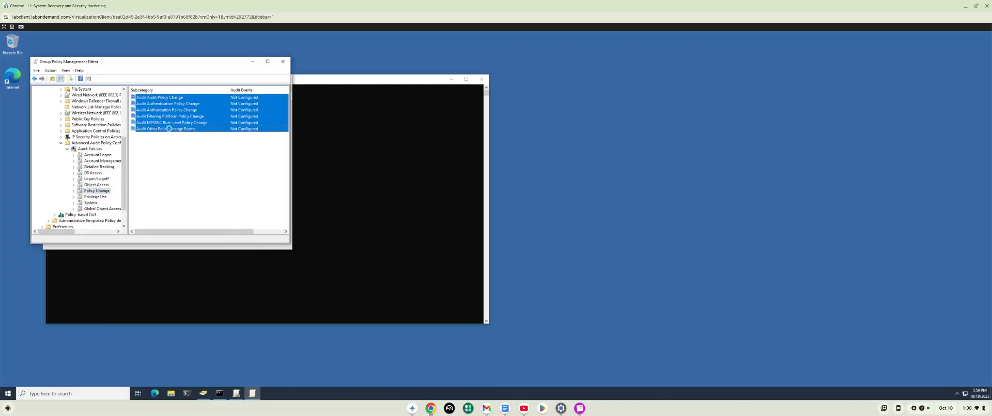
{"action": "right_click", "coordinate": [167, 129]}
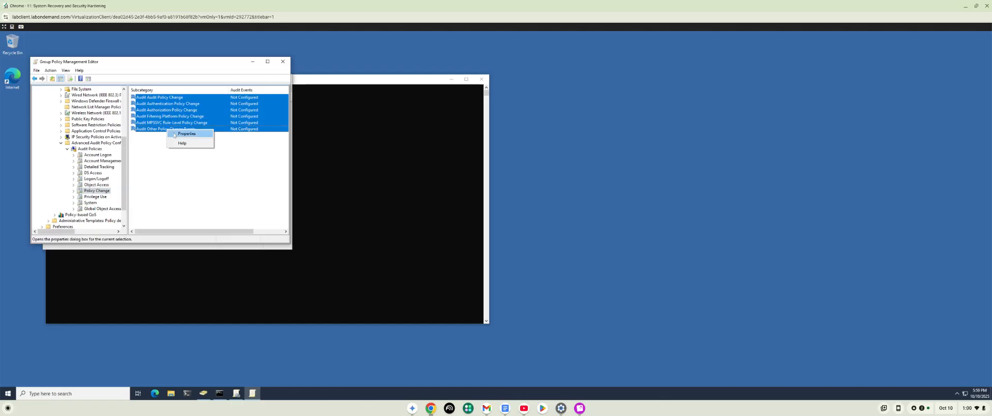
{"action": "left_click", "coordinate": [175, 134]}
{"action": "left_click", "coordinate": [99, 109]}
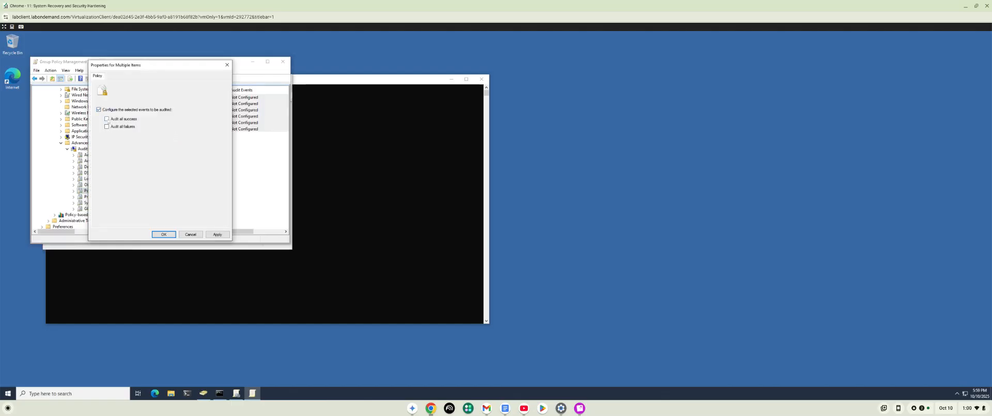
{"action": "left_click", "coordinate": [215, 234]}
{"action": "left_click", "coordinate": [161, 234]}
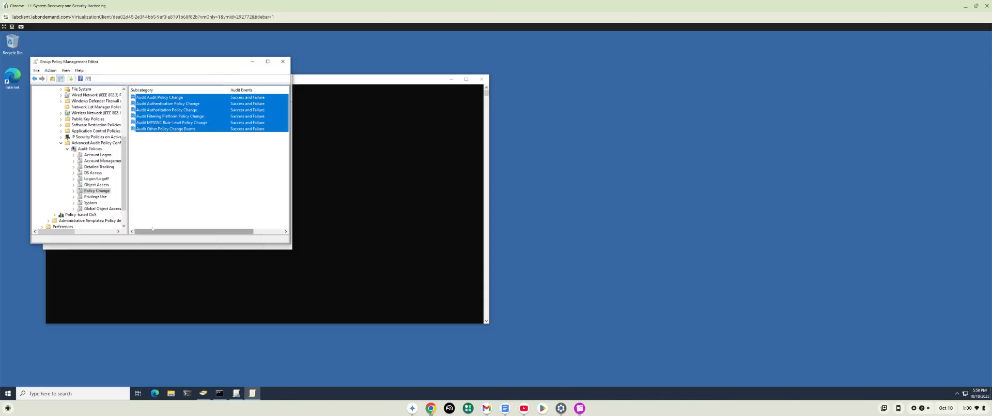
- Configure all Privilege Use audit subcategories to audit both success and failure events
{"action": "left_click", "coordinate": [98, 197]}
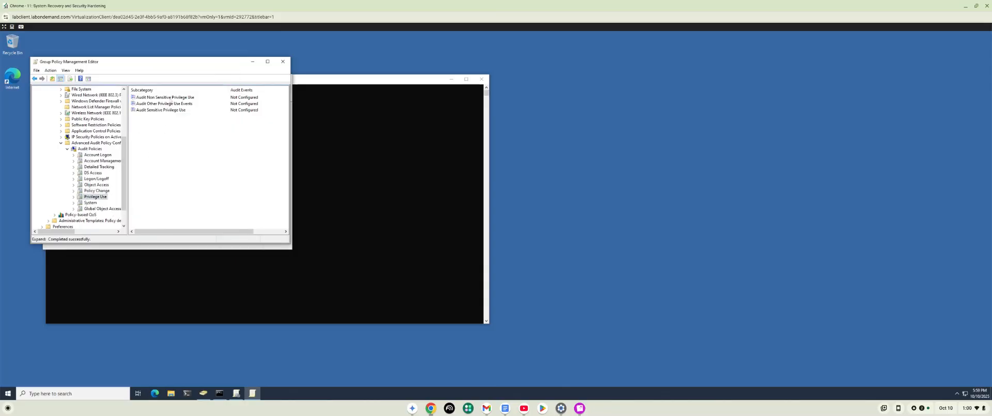
{"action": "left_click", "coordinate": [170, 98]}
{"action": "left_click", "coordinate": [171, 110], "text": "shift"}
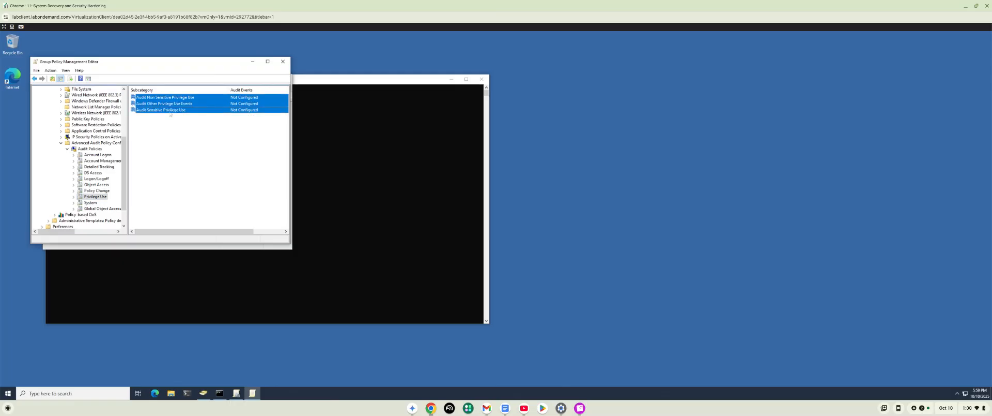
{"action": "right_click", "coordinate": [170, 112]}
{"action": "key", "text": "Return"}
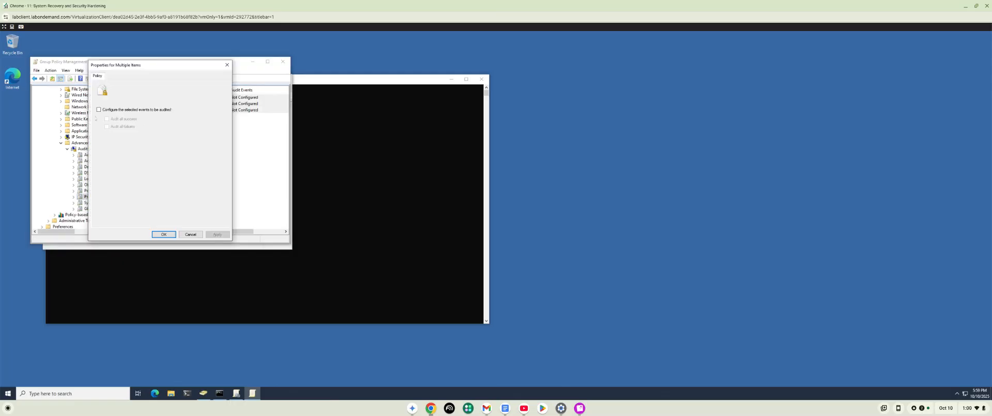
{"action": "left_click", "coordinate": [98, 110]}
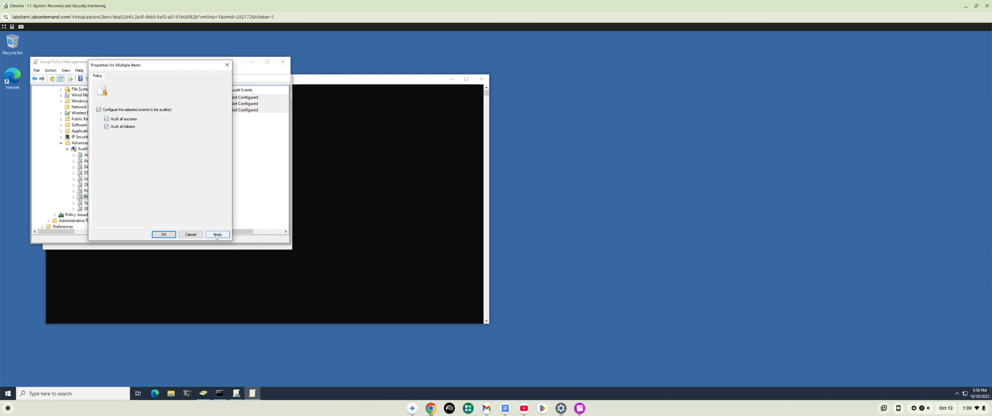
{"action": "left_click", "coordinate": [155, 233]}
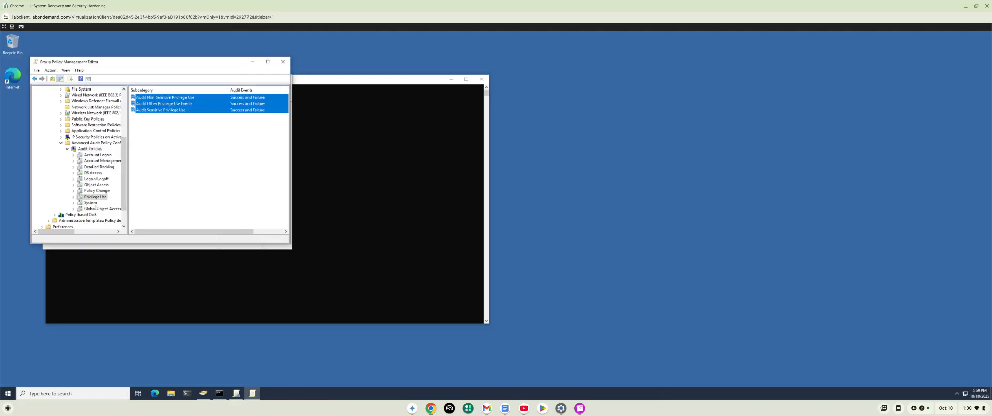
- Configure all System audit subcategories to audit both success and failure events
{"action": "left_click", "coordinate": [90, 202]}
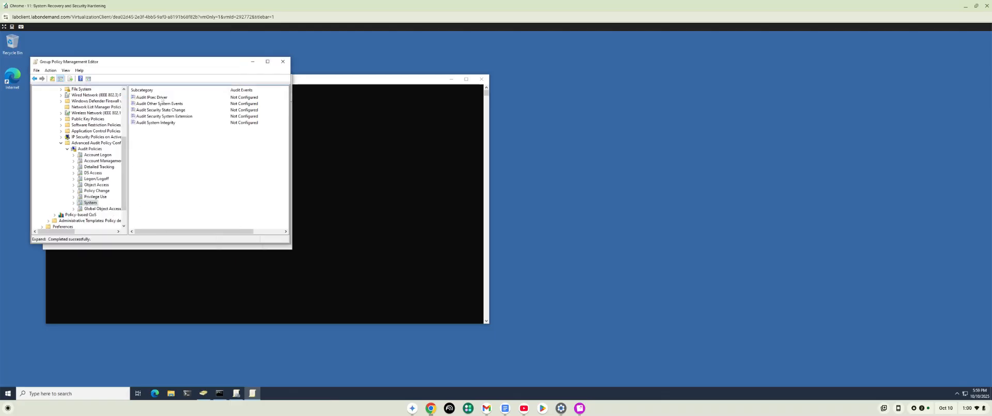
{"action": "left_click", "coordinate": [162, 97]}
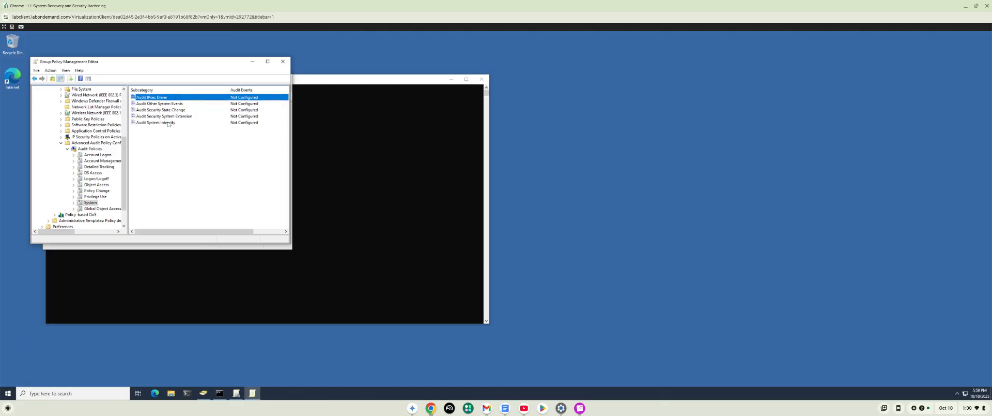
{"action": "left_click", "coordinate": [168, 123], "text": "shift"}
{"action": "right_click", "coordinate": [168, 123]}
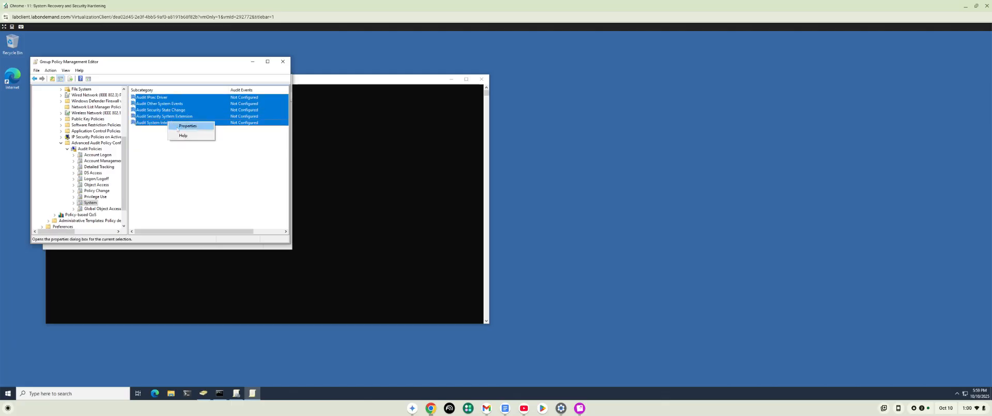
{"action": "left_click", "coordinate": [187, 126]}
{"action": "left_click", "coordinate": [99, 109]}
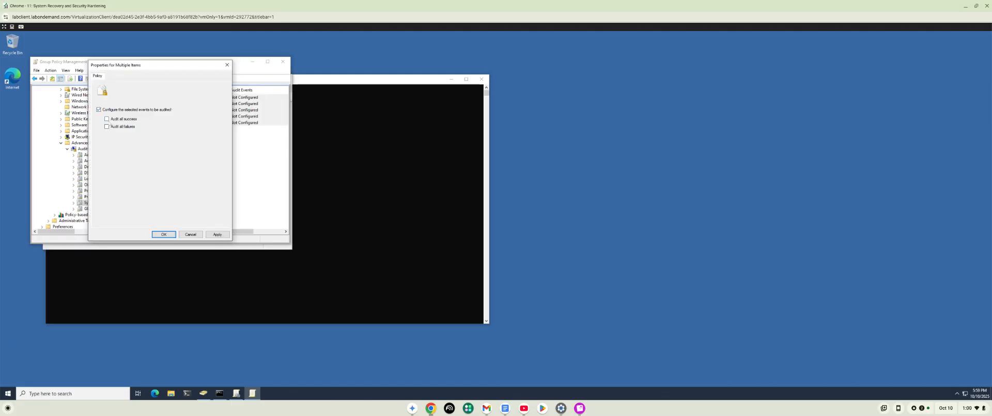
{"action": "left_click", "coordinate": [106, 118]}
{"action": "left_click", "coordinate": [107, 126]}
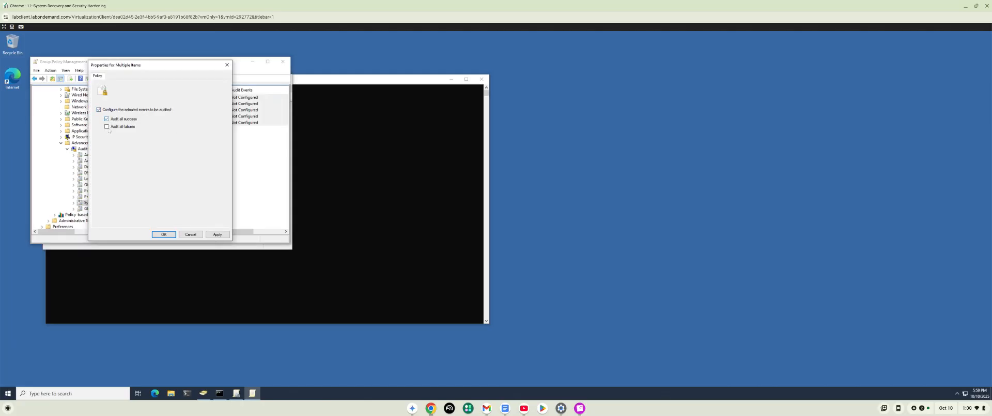
{"action": "left_click", "coordinate": [217, 235]}
{"action": "left_click", "coordinate": [164, 234]}
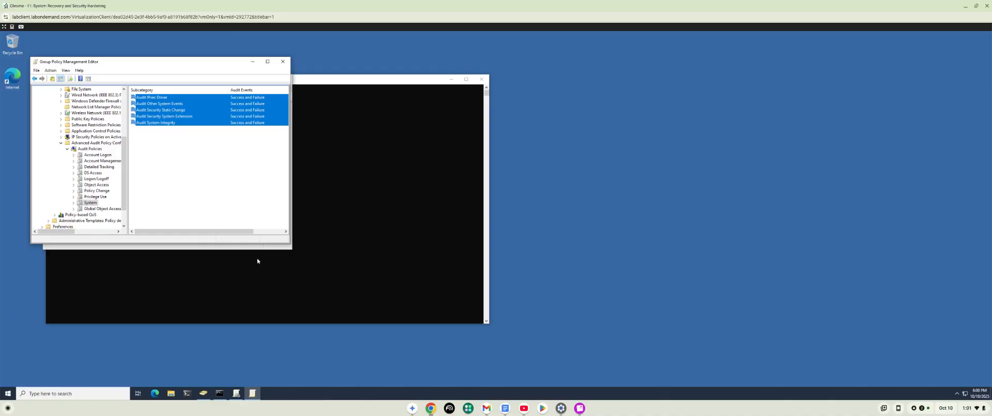
- Switch to the Command Prompt and force a Group Policy refresh with gpupdate /force
{"action": "left_click", "coordinate": [391, 233]}
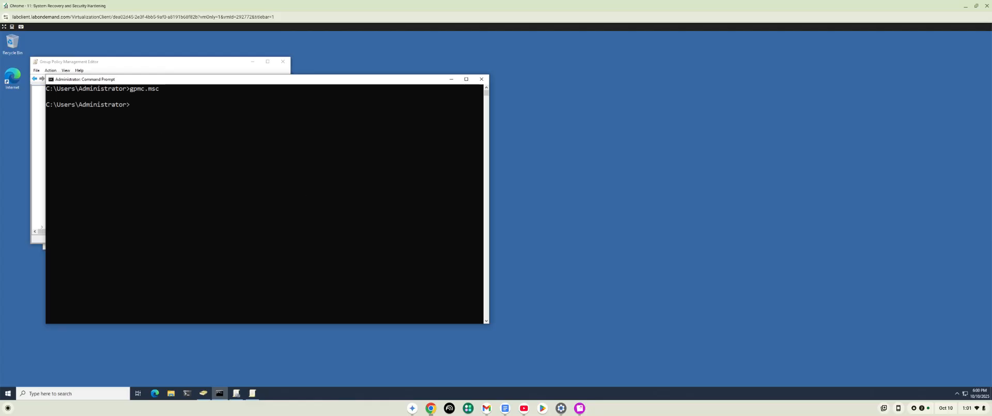
{"action": "type", "text": "gpp"}
{"action": "type", "text": "uda"}
{"action": "type", "text": "t"}
{"action": "key", "text": "BackSpace"}
{"action": "key", "text": "BackSpace"}
{"action": "key", "text": "BackSpace"}
{"action": "key", "text": "BackSpace"}
{"action": "type", "text": "up"}
{"action": "type", "text": "daa"}
{"action": "type", "text": "t"}
{"action": "type", "text": "e"}
{"action": "key", "text": "Left"}
{"action": "key", "text": "Left"}
{"action": "key", "text": "BackSpace"}
{"action": "type", "text": "/force"}
{"action": "key", "text": "Return"}
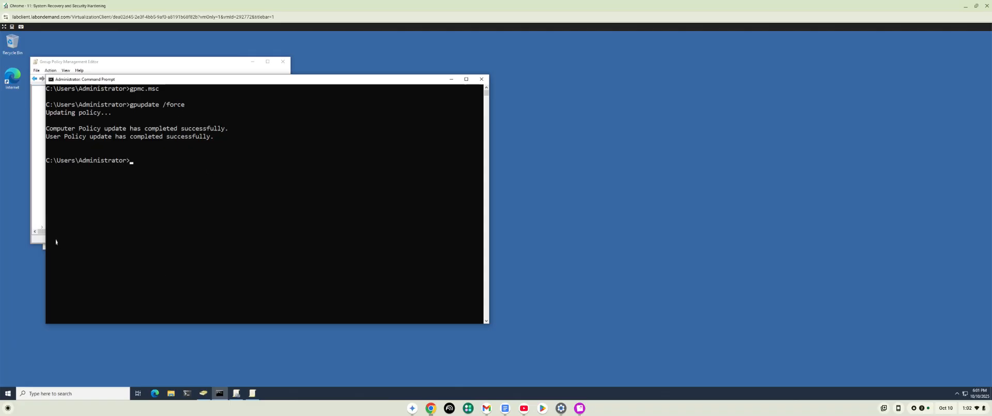
{"action": "scroll", "coordinate": [56, 241], "scroll_direction": "down", "scroll_amount": 1}
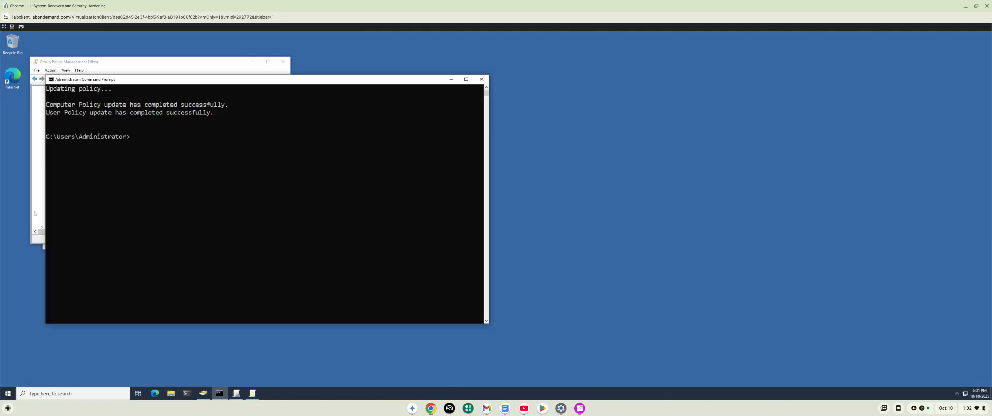
- Return to the Group Policy Management Editor and show the Security Options under Local Policies
{"action": "left_click", "coordinate": [34, 213]}
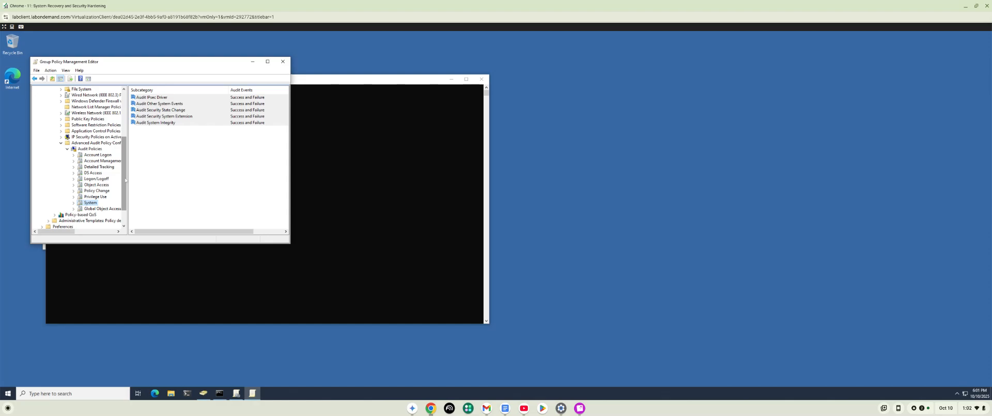
{"action": "left_click_drag", "start_coordinate": [125, 180], "coordinate": [125, 143]}
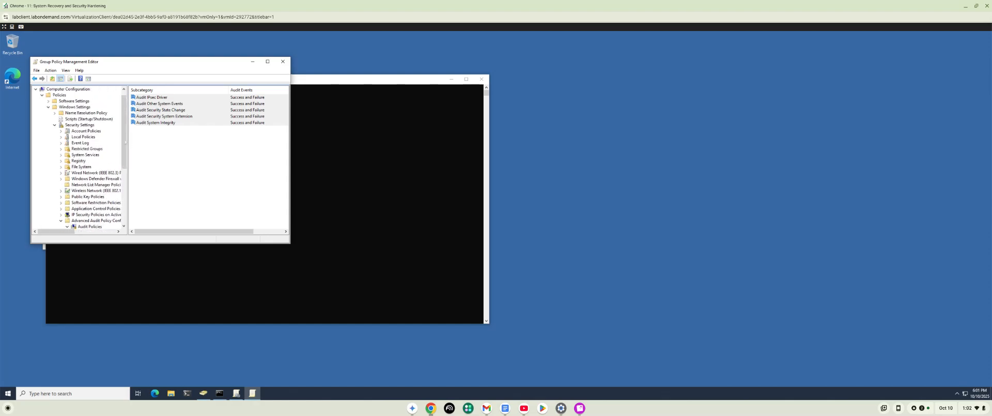
{"action": "left_click", "coordinate": [60, 136]}
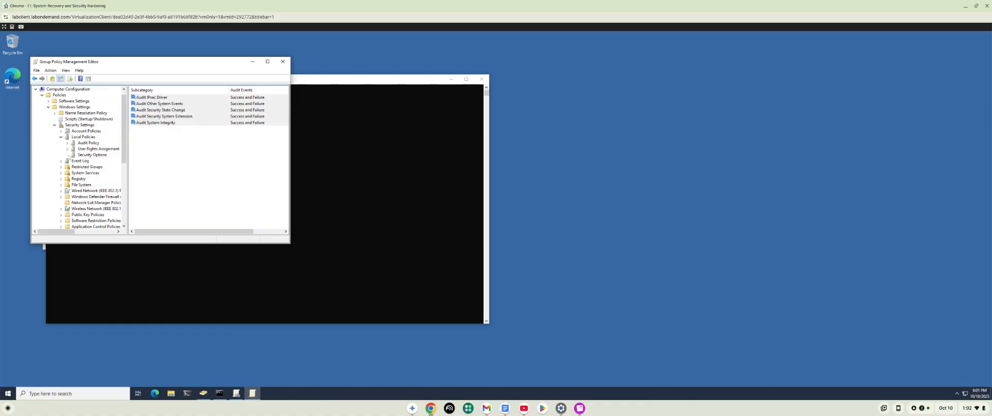
{"action": "left_click", "coordinate": [87, 156]}
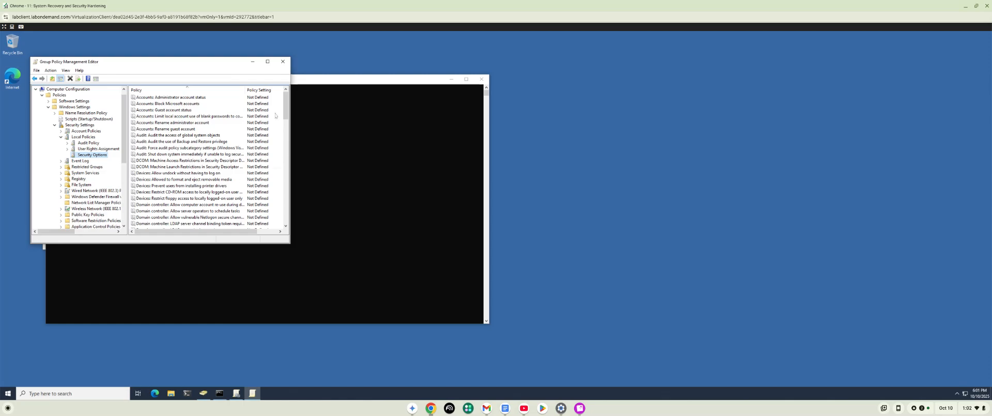
- Define the User Account Control policy Admin Approval Mode for the Built-in Administrator account as Enabled
{"action": "left_click_drag", "start_coordinate": [285, 117], "coordinate": [280, 216]}
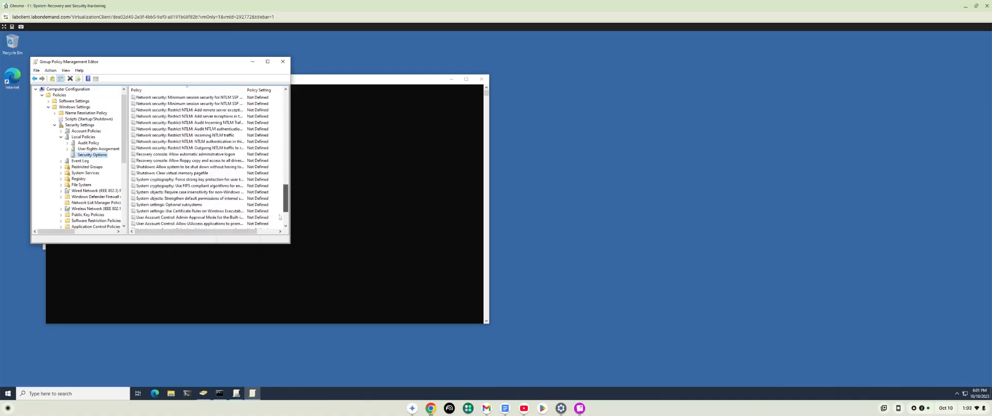
{"action": "scroll", "coordinate": [279, 216], "scroll_direction": "down", "scroll_amount": 3}
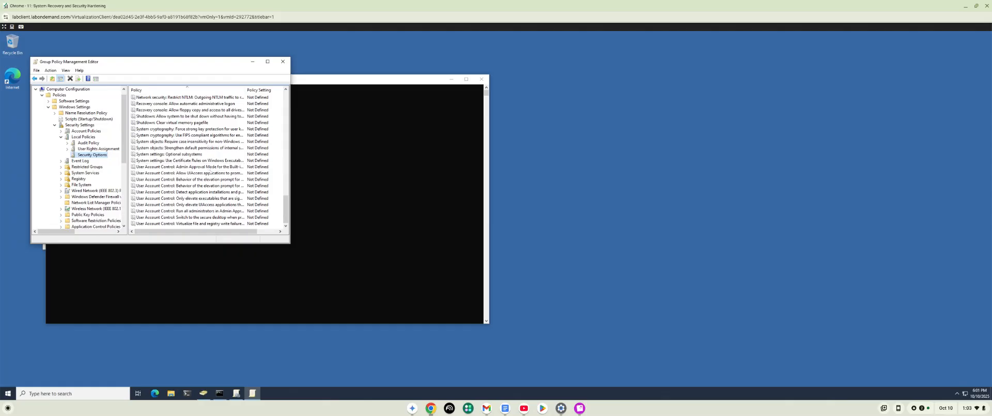
{"action": "double_click", "coordinate": [210, 167]}
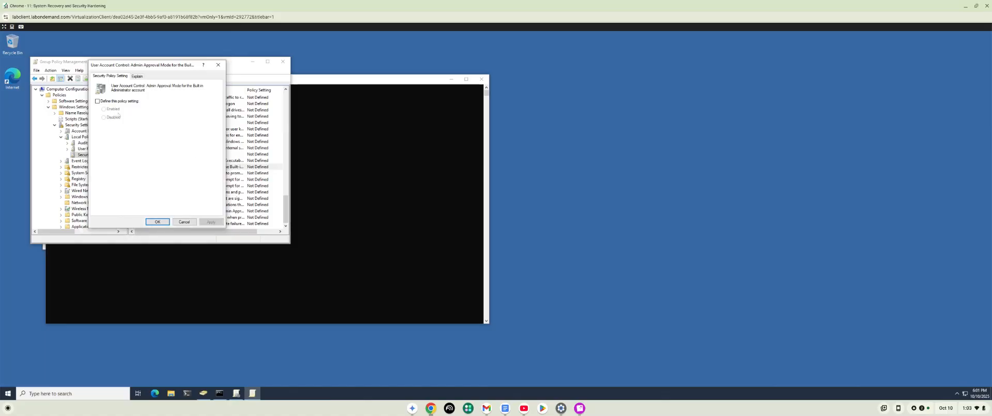
{"action": "left_click", "coordinate": [97, 101]}
{"action": "left_click", "coordinate": [212, 221]}
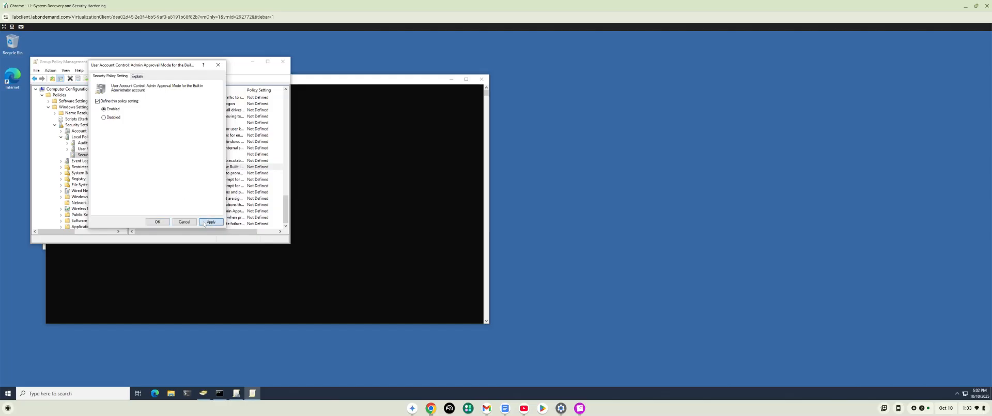
{"action": "left_click", "coordinate": [158, 221]}
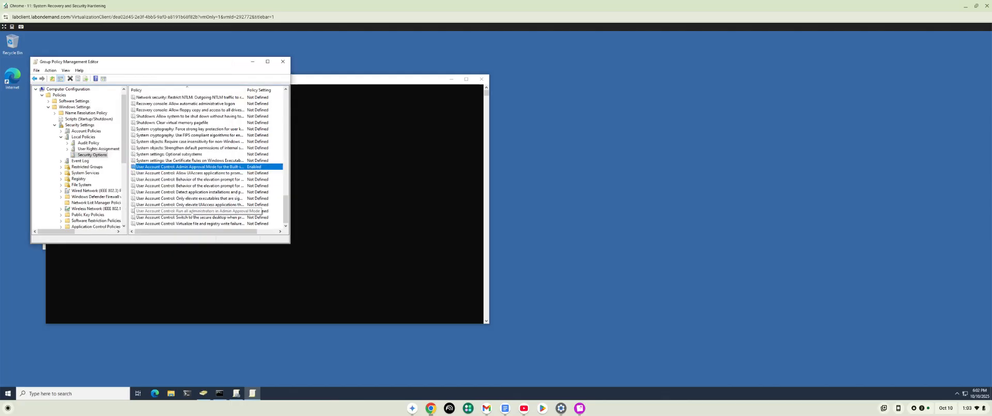
- Define the User Account Control policy Run all administrators in Admin Approval Mode as Enabled
{"action": "left_click", "coordinate": [193, 211]}
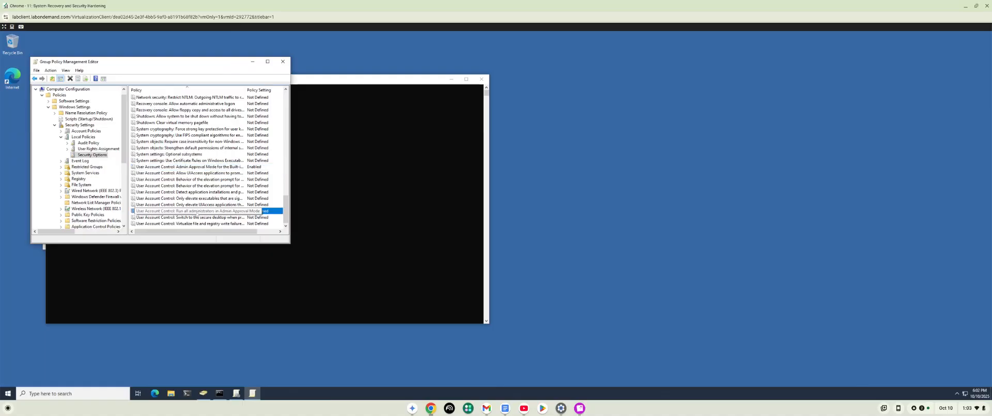
{"action": "double_click", "coordinate": [197, 212]}
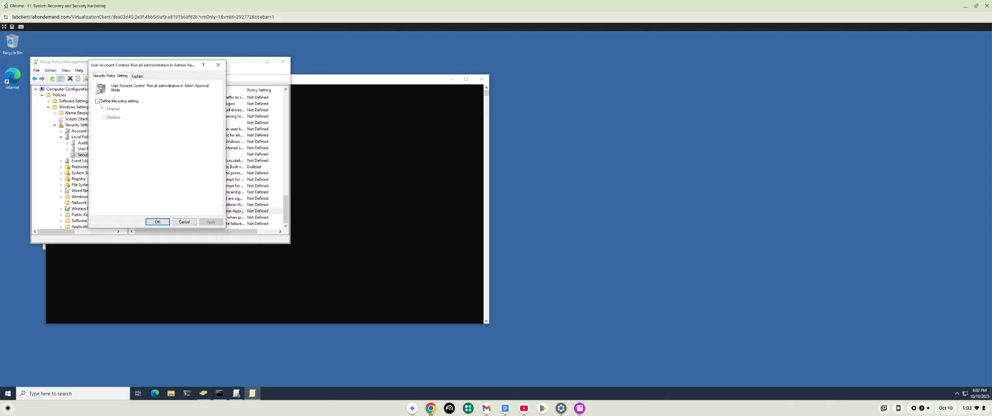
{"action": "left_click", "coordinate": [98, 101]}
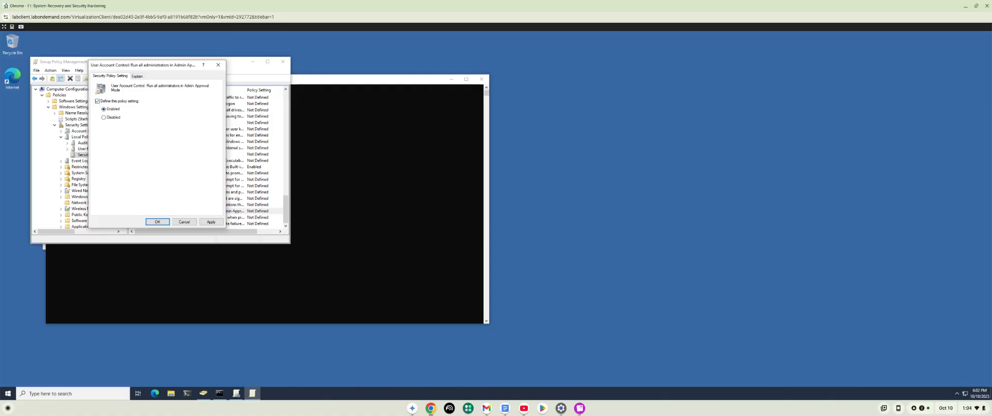
{"action": "left_click", "coordinate": [210, 221]}
{"action": "left_click", "coordinate": [164, 224]}
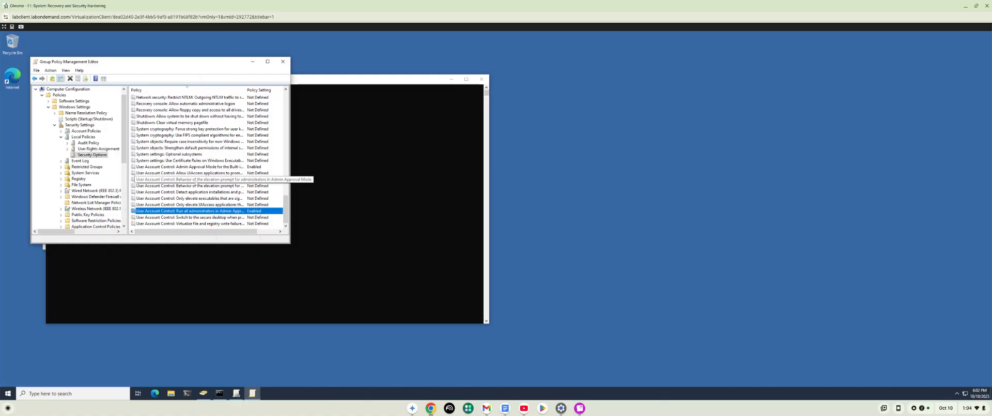
- Set the User Account Control elevation prompt behavior for administrators in Admin Approval Mode to Prompt for credentials on the secure desktop
{"action": "left_click", "coordinate": [205, 180]}
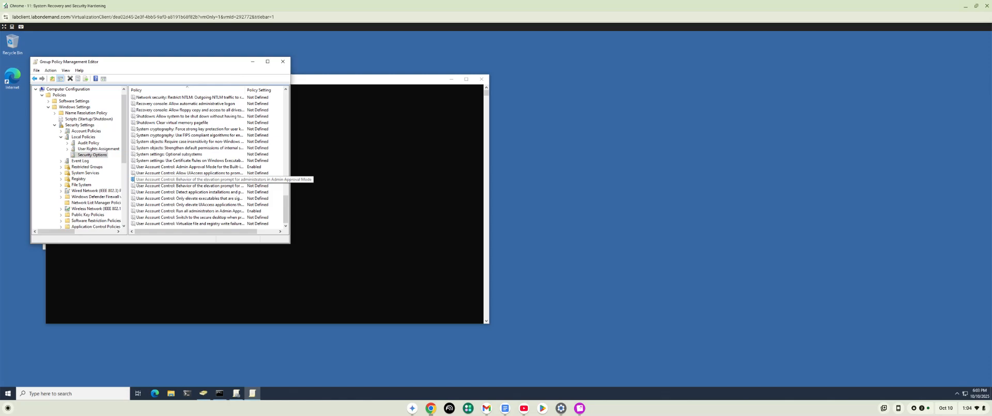
{"action": "double_click", "coordinate": [207, 179]}
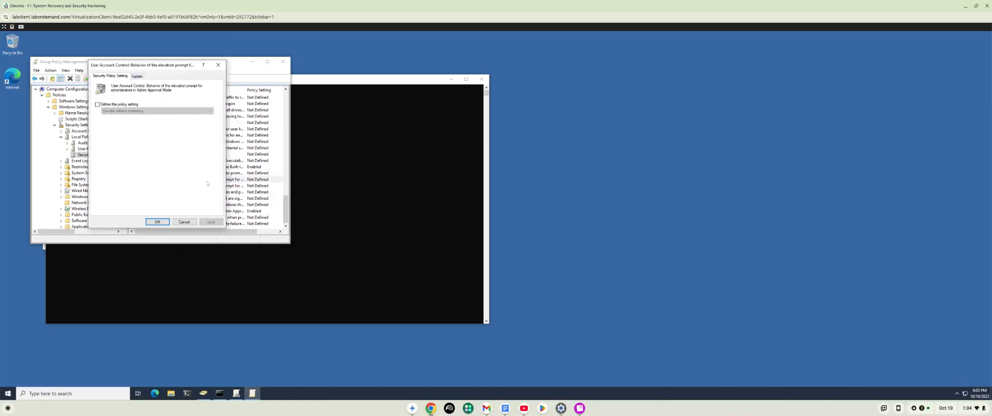
{"action": "left_click", "coordinate": [98, 104]}
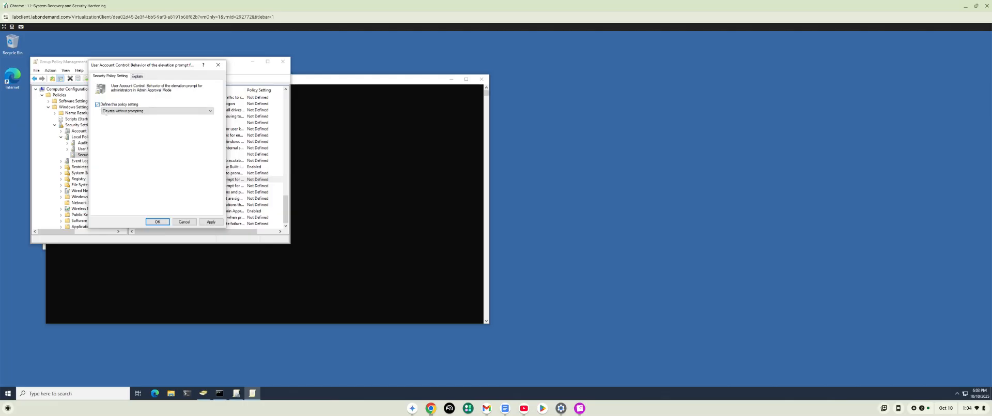
{"action": "left_click", "coordinate": [143, 111]}
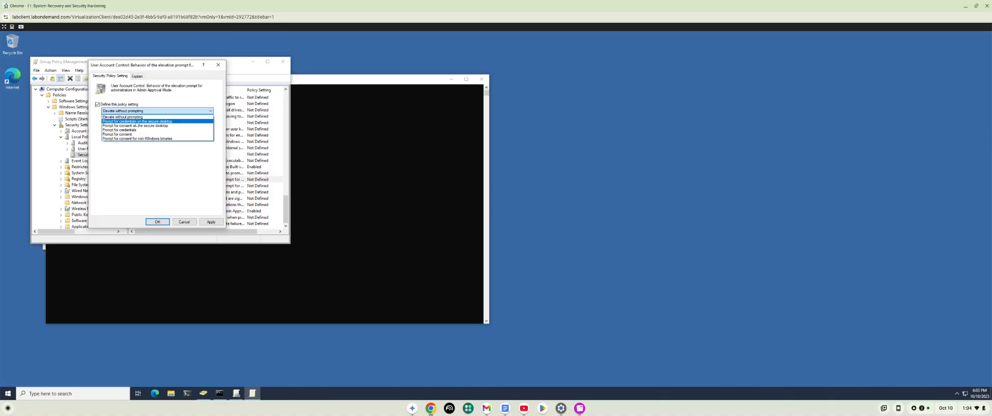
{"action": "left_click", "coordinate": [136, 121]}
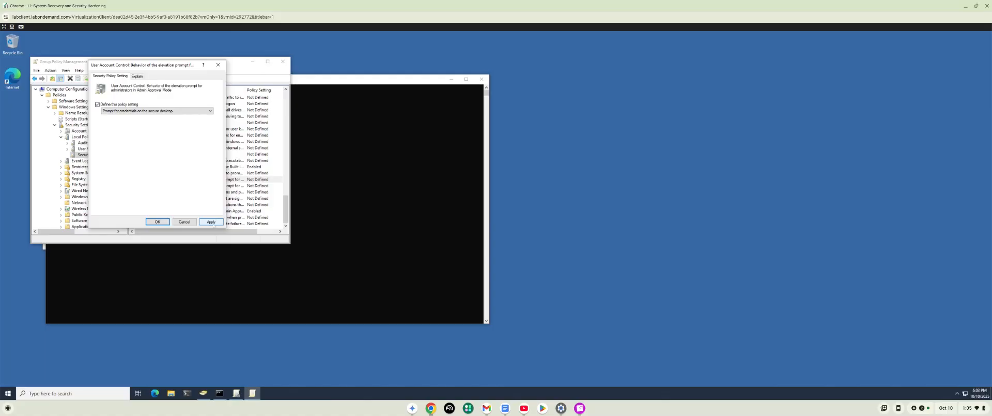
{"action": "left_click", "coordinate": [212, 221]}
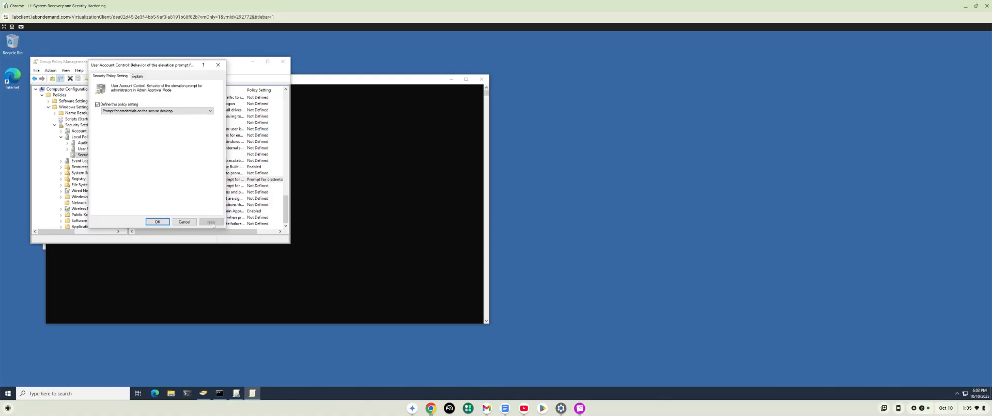
{"action": "left_click", "coordinate": [158, 222]}
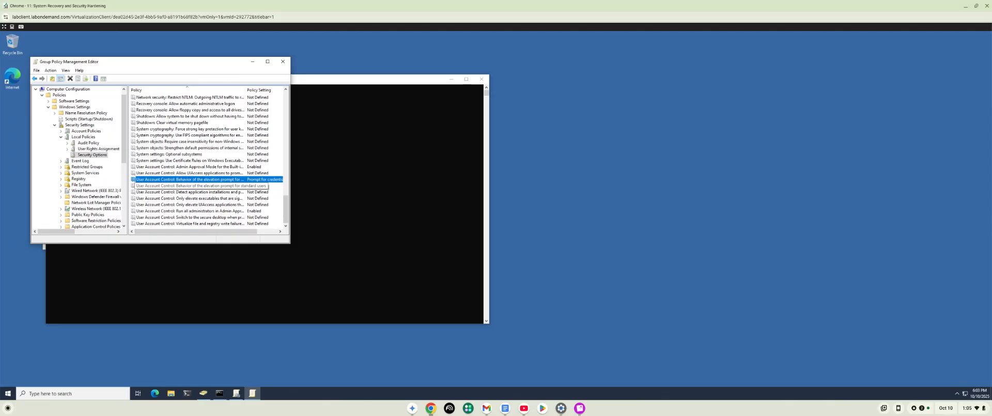
- Define the User Account Control elevation prompt behavior for standard users as Automatically deny elevation requests
{"action": "left_click", "coordinate": [179, 186]}
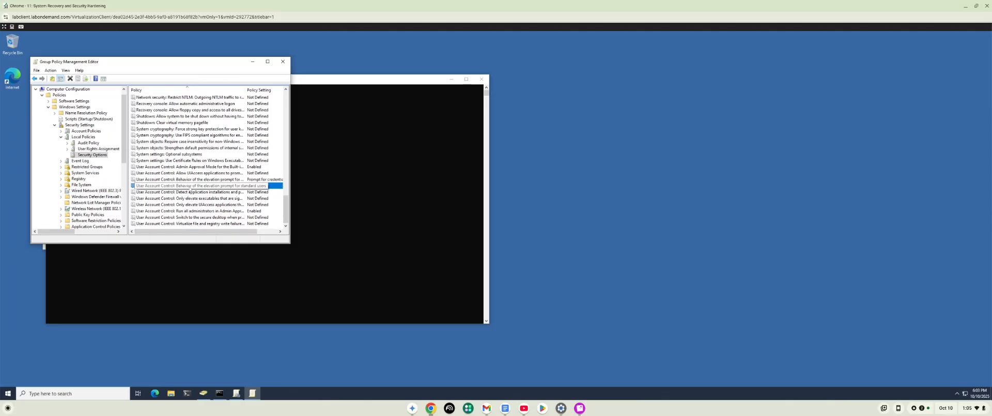
{"action": "double_click", "coordinate": [189, 187]}
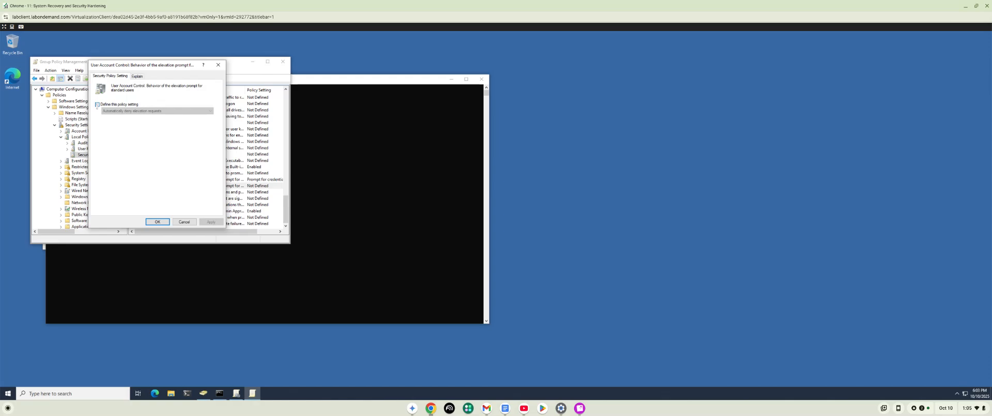
{"action": "left_click", "coordinate": [97, 104]}
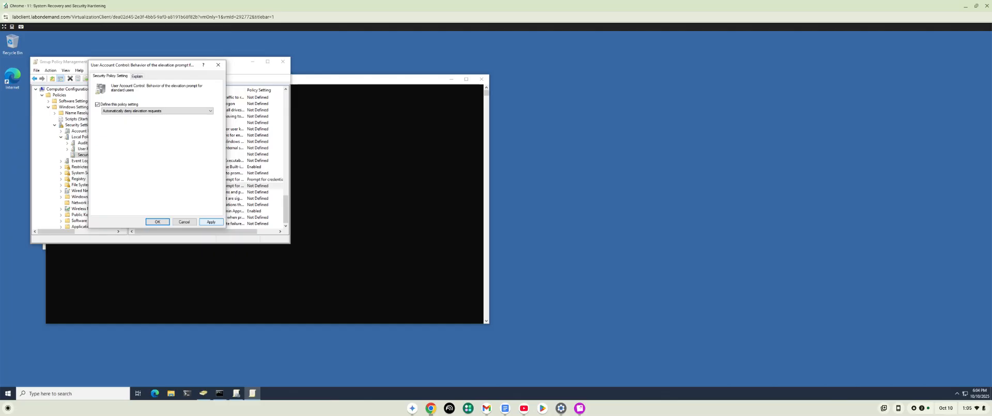
{"action": "left_click", "coordinate": [211, 222]}
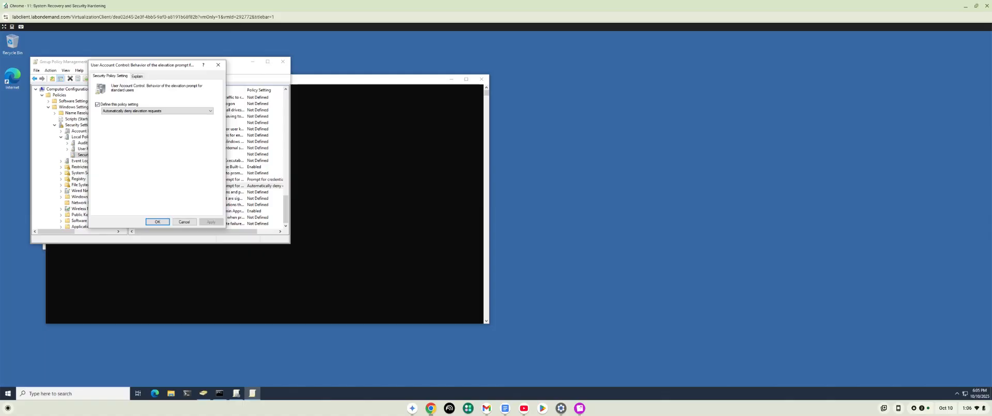
{"action": "left_click", "coordinate": [159, 222]}
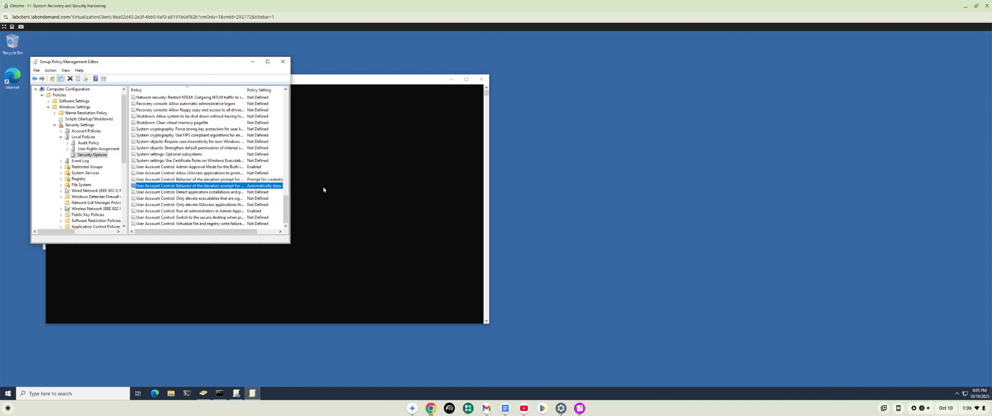
- Switch to the Command Prompt and force a Group Policy refresh with gpupdate /force
{"action": "left_click", "coordinate": [350, 82]}
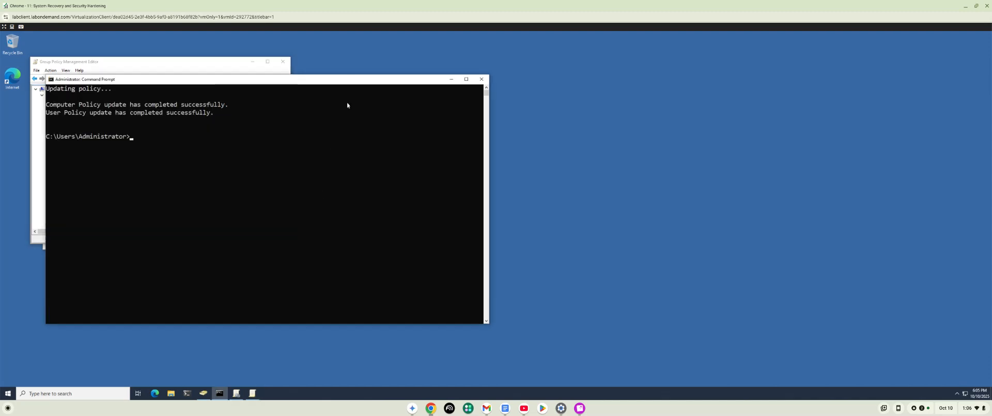
{"action": "left_click", "coordinate": [131, 135]}
{"action": "type", "text": "gpupdate /force"}
{"action": "key", "text": "Return"}
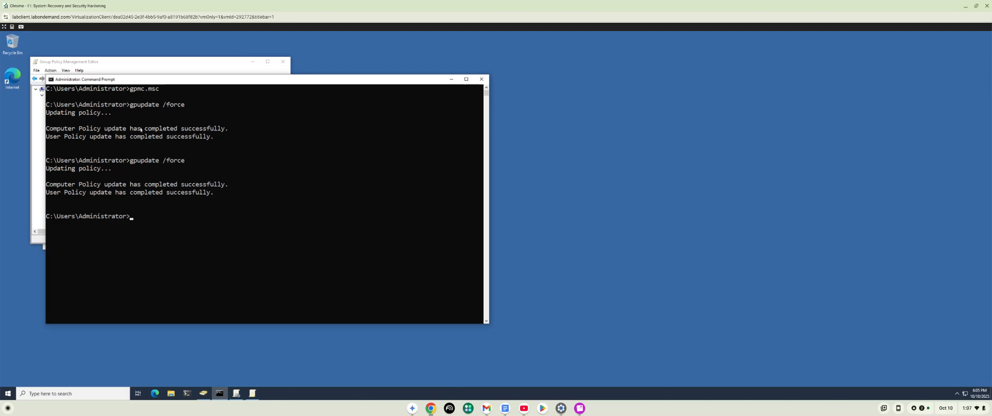
- Return to the Group Policy Management Editor and show the Inbound Rules of Windows Defender Firewall under Security Settings
{"action": "left_click", "coordinate": [134, 66]}
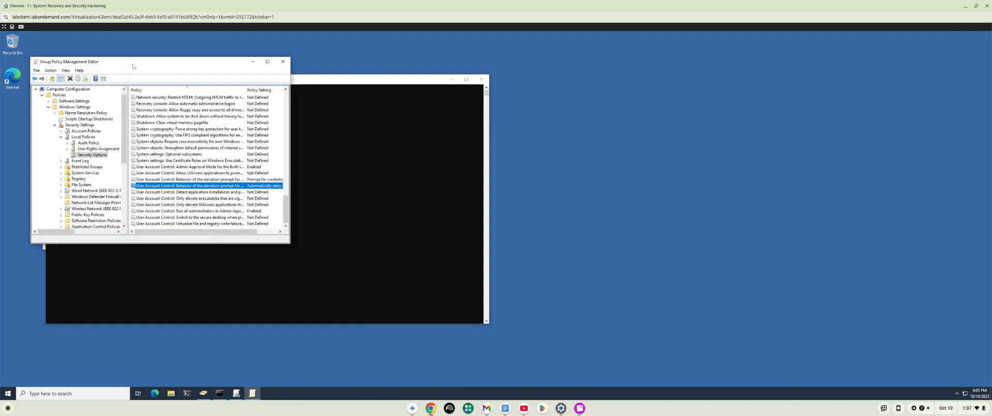
{"action": "left_click", "coordinate": [53, 126]}
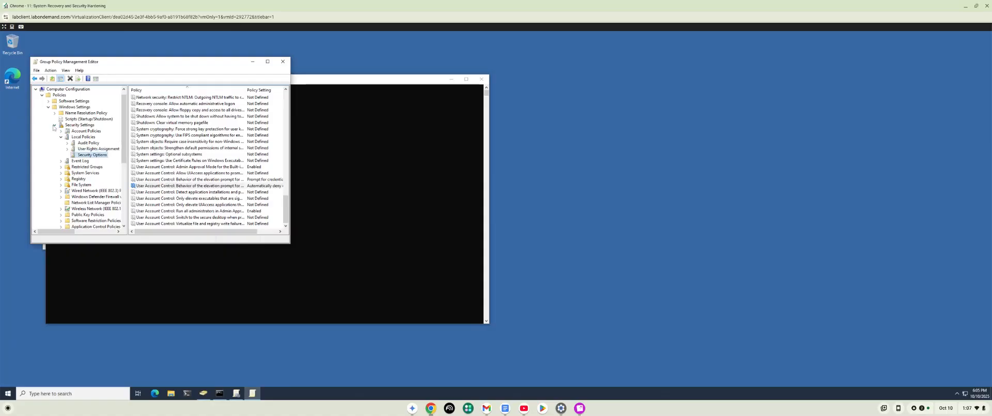
{"action": "left_click", "coordinate": [54, 125]}
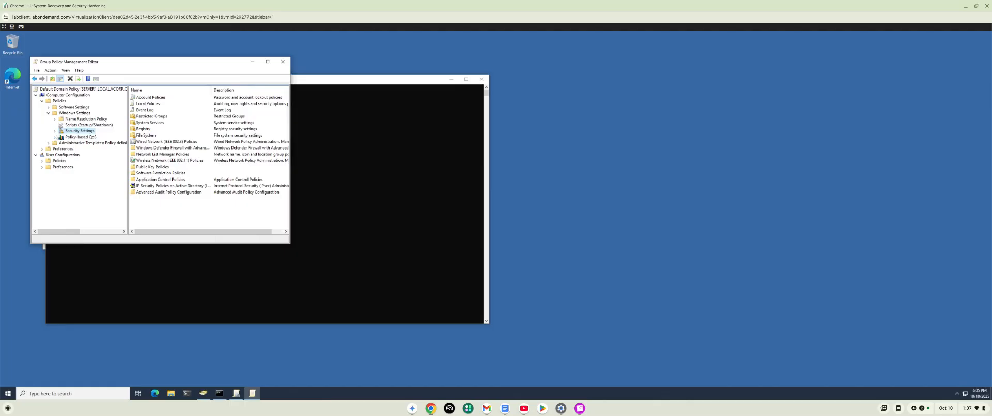
{"action": "left_click", "coordinate": [55, 132]}
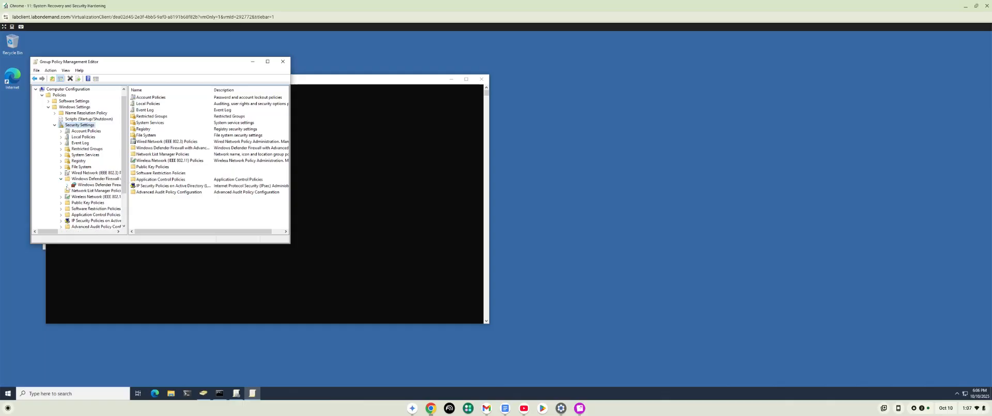
{"action": "left_click", "coordinate": [66, 185]}
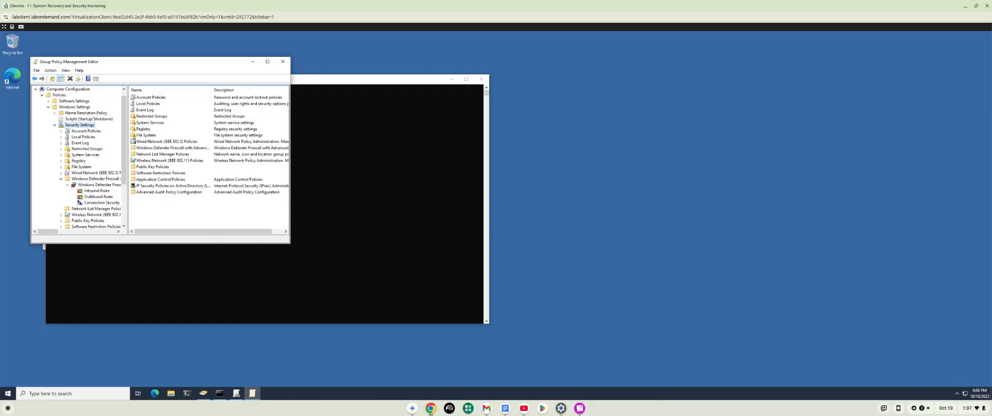
{"action": "left_click", "coordinate": [92, 192]}
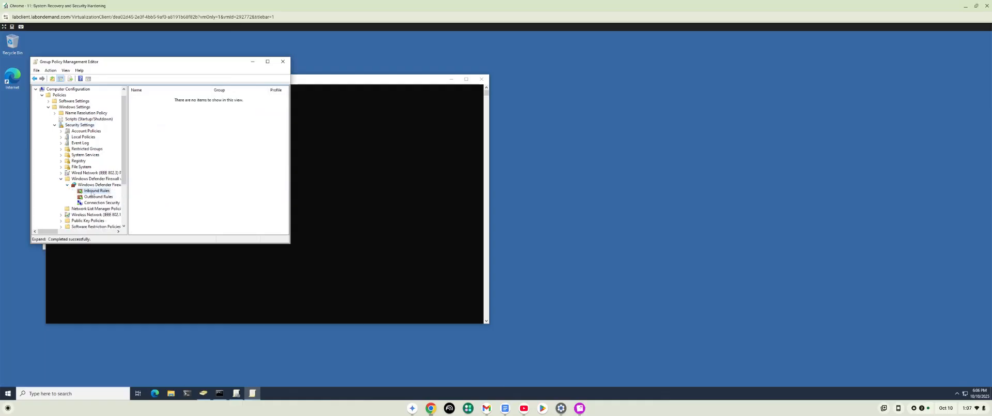
- Create the predefined Active Directory Domain Services inbound firewall rules, keeping all rules selected and allowing the connection
{"action": "right_click", "coordinate": [93, 190]}
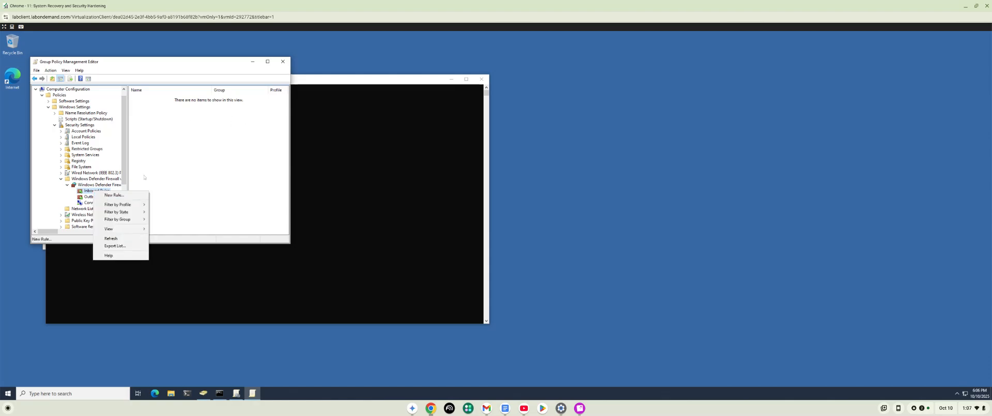
{"action": "left_click", "coordinate": [117, 196]}
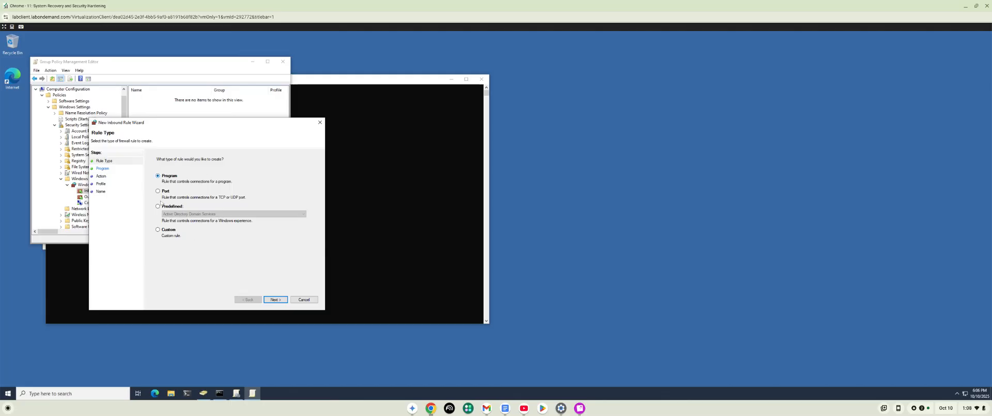
{"action": "left_click", "coordinate": [159, 208]}
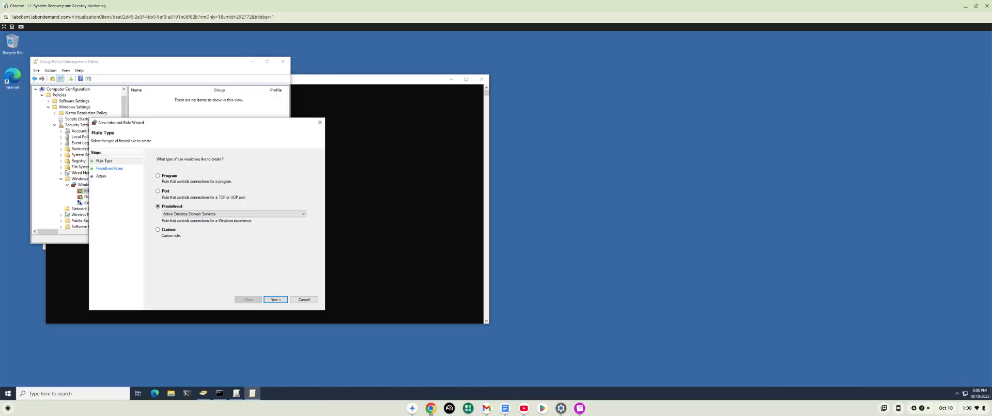
{"action": "left_click", "coordinate": [277, 301]}
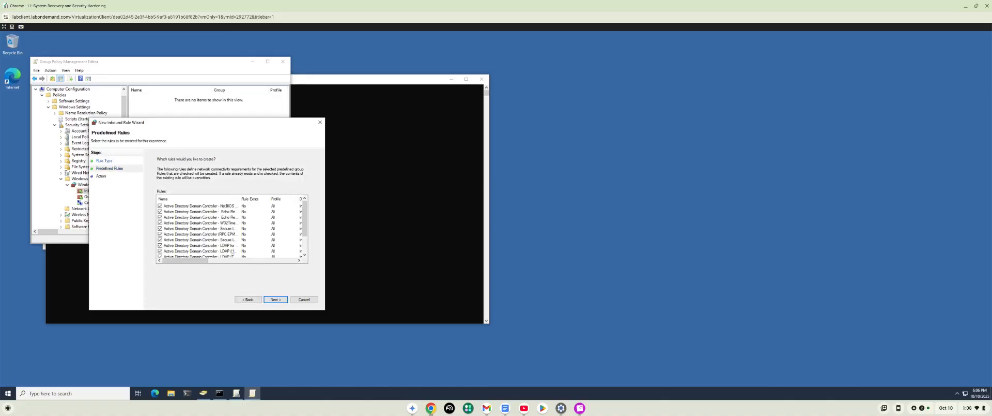
{"action": "left_click", "coordinate": [276, 300]}
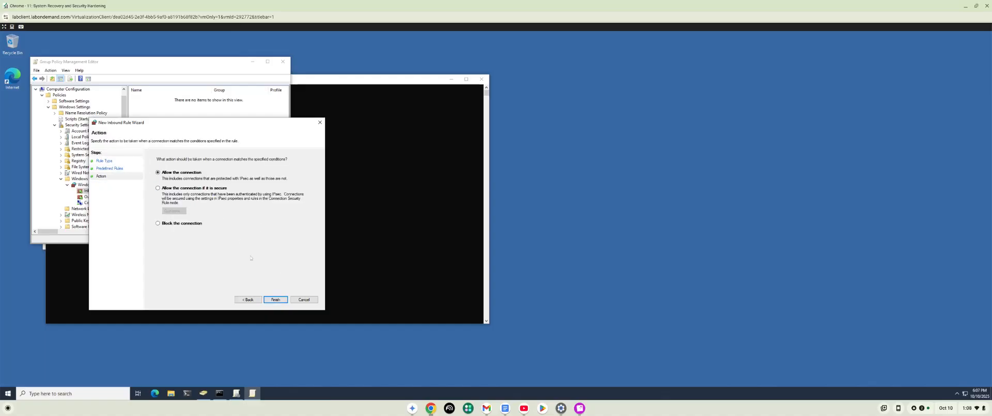
{"action": "left_click", "coordinate": [276, 300]}
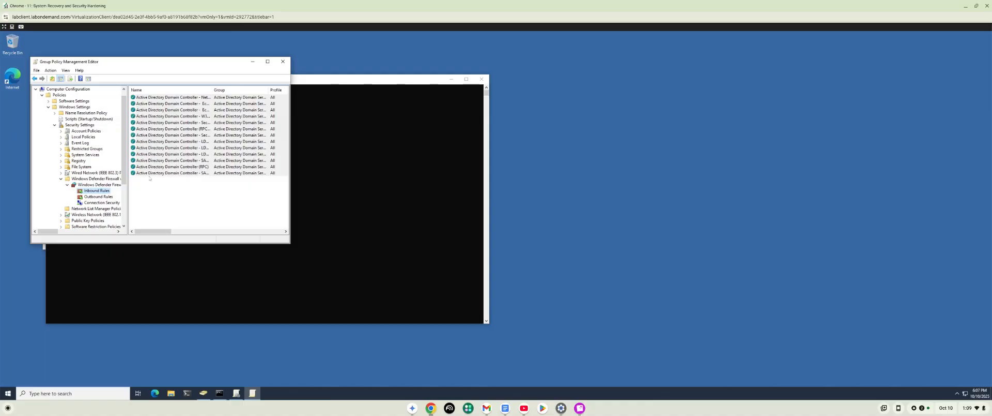
- Switch to the Command Prompt and rerun gpupdate /force to apply the firewall rules
{"action": "left_click", "coordinate": [326, 203]}
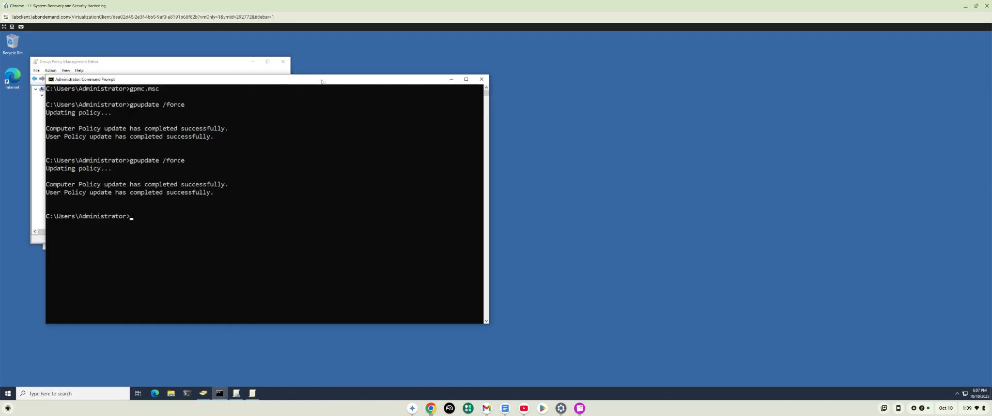
{"action": "left_click", "coordinate": [138, 217]}
{"action": "key", "text": "Up"}
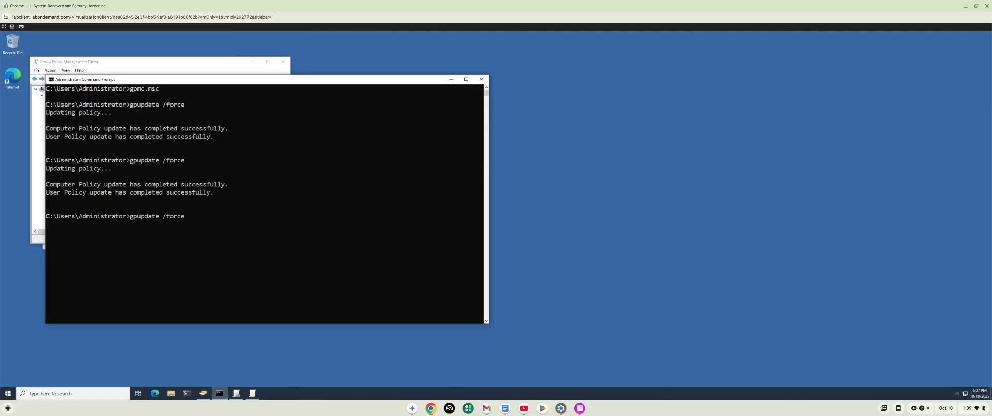
{"action": "key", "text": "Return"}
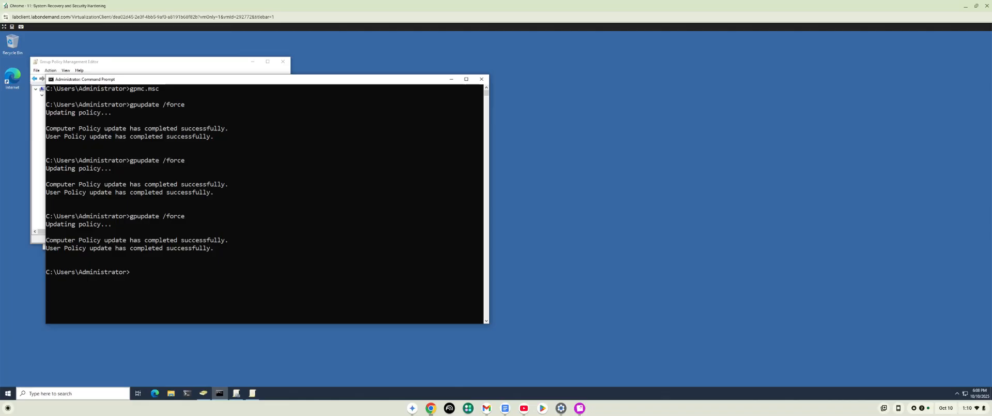
- Open Windows Settings and show the Windows Security page under Update & Security
{"action": "left_click", "coordinate": [89, 393]}
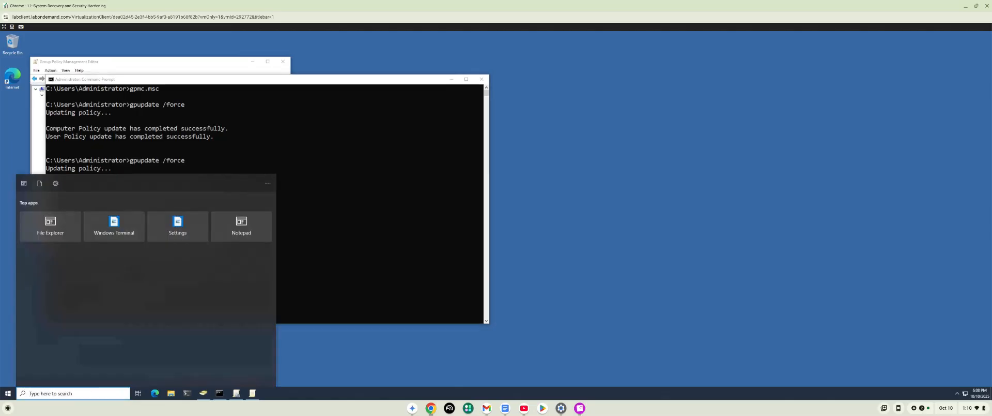
{"action": "type", "text": "sett"}
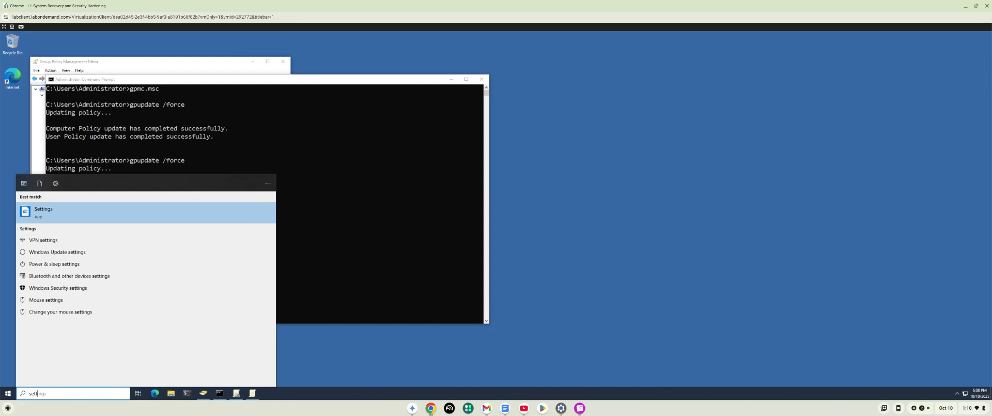
{"action": "type", "text": "ing"}
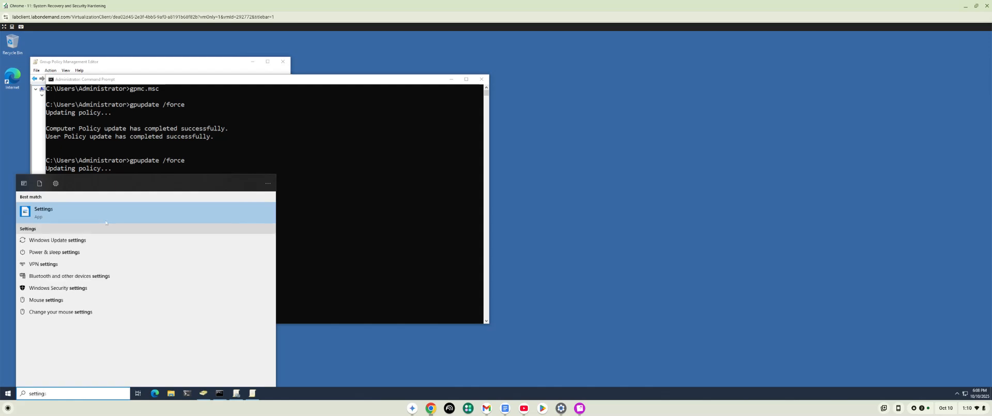
{"action": "left_click", "coordinate": [106, 220]}
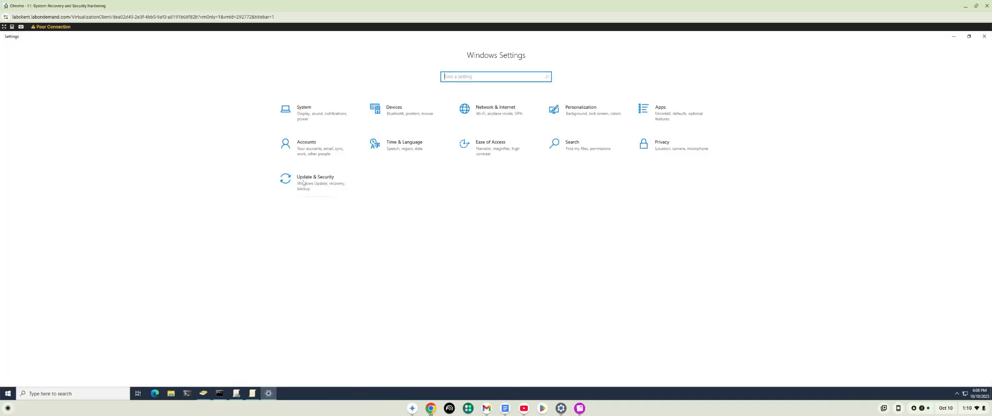
{"action": "left_click", "coordinate": [318, 180]}
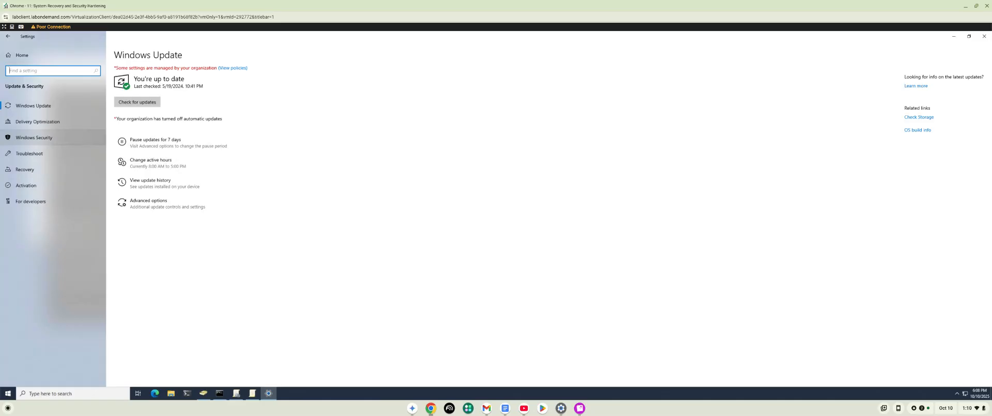
{"action": "left_click", "coordinate": [46, 138]}
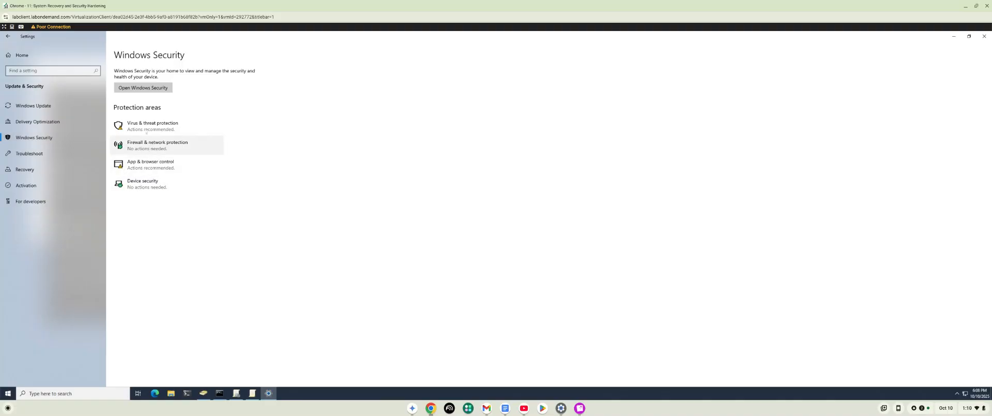
- Turn on Memory integrity in the Core isolation details of Device security
{"action": "left_click", "coordinate": [138, 185]}
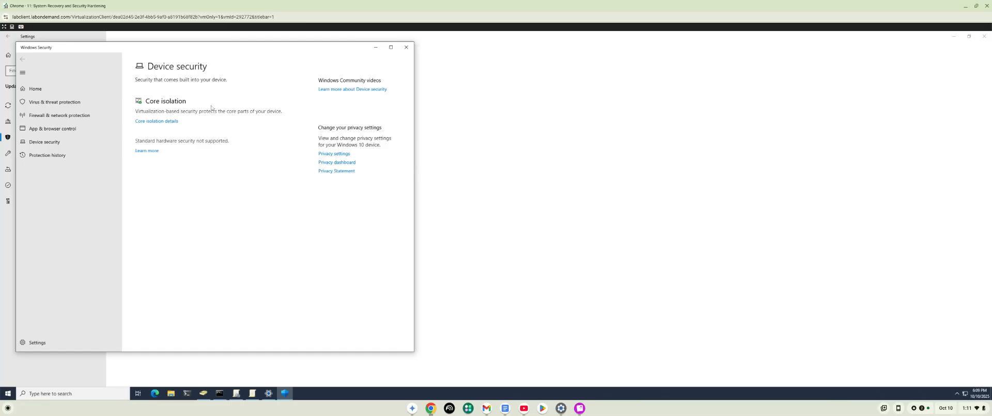
{"action": "left_click", "coordinate": [162, 122]}
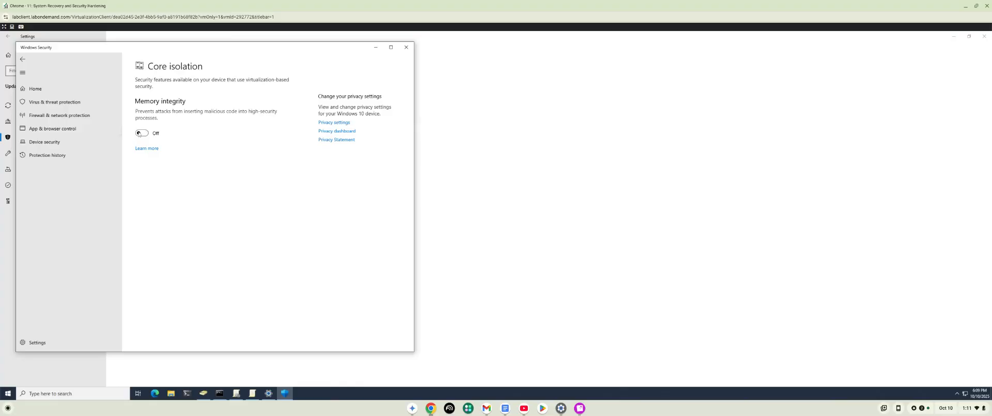
{"action": "left_click", "coordinate": [139, 134]}
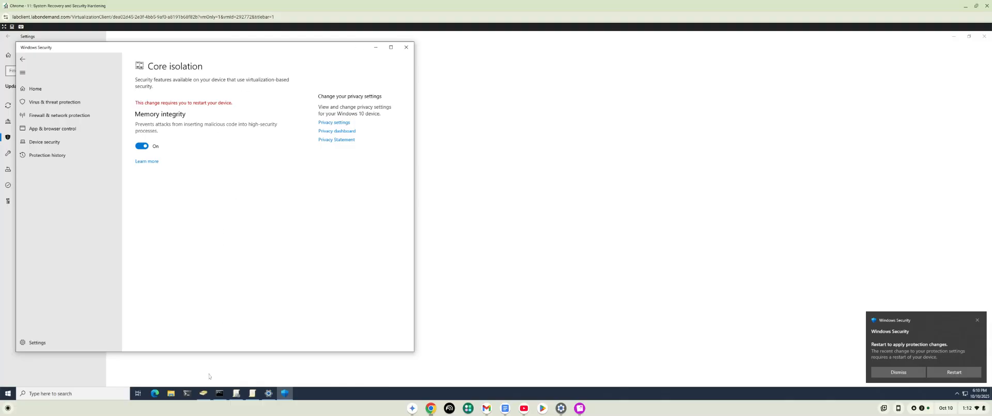
- Switch to the Command Prompt and start a system file integrity scan with sfc /scannow
{"action": "mouse_move", "coordinate": [219, 396]}
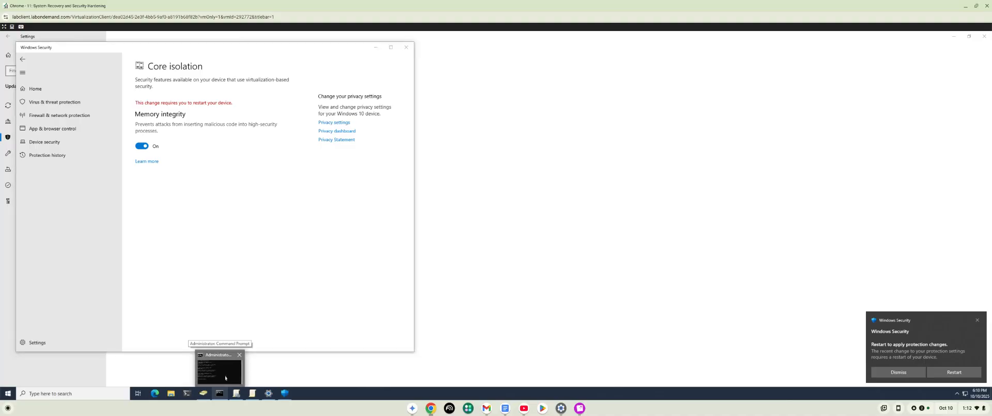
{"action": "left_click", "coordinate": [225, 378]}
{"action": "scroll", "coordinate": [139, 273], "scroll_direction": "down", "scroll_amount": 1}
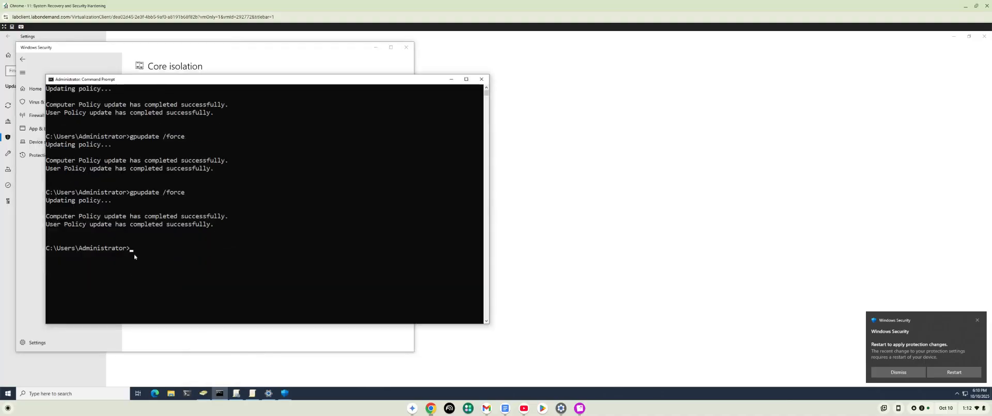
{"action": "scroll", "coordinate": [134, 256], "scroll_direction": "down", "scroll_amount": 1}
{"action": "left_click", "coordinate": [133, 249]}
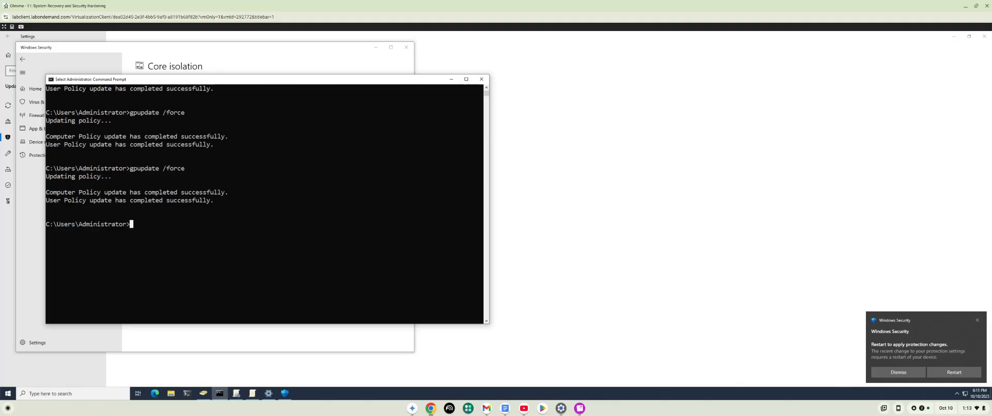
{"action": "type", "text": "sfc /scannooww"}
{"action": "key", "text": "Return"}
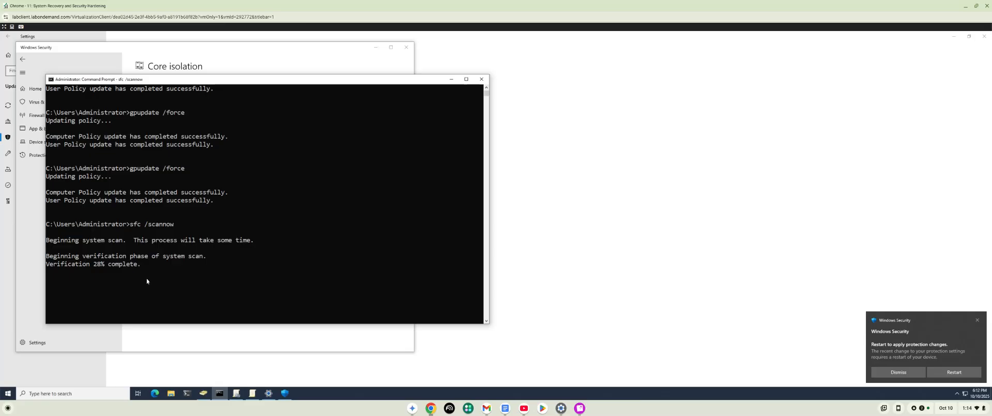
- Open a second Command Prompt window and place it beside the one running the system scan
{"action": "left_click", "coordinate": [98, 394]}
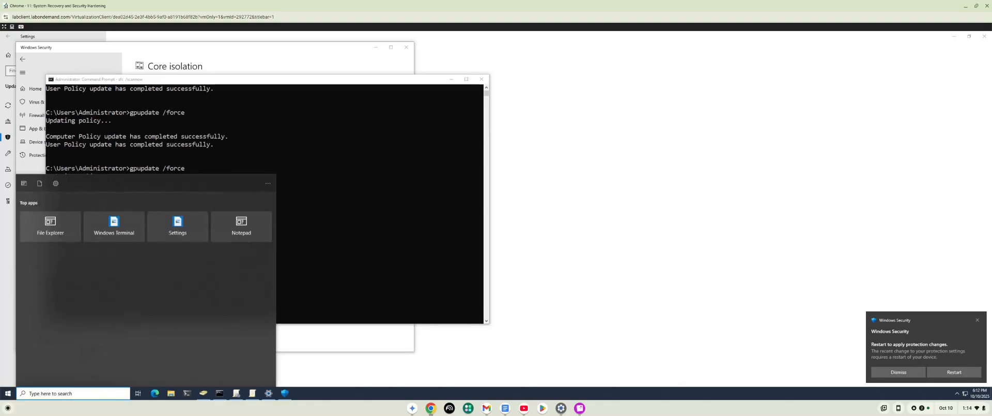
{"action": "type", "text": "cmd"}
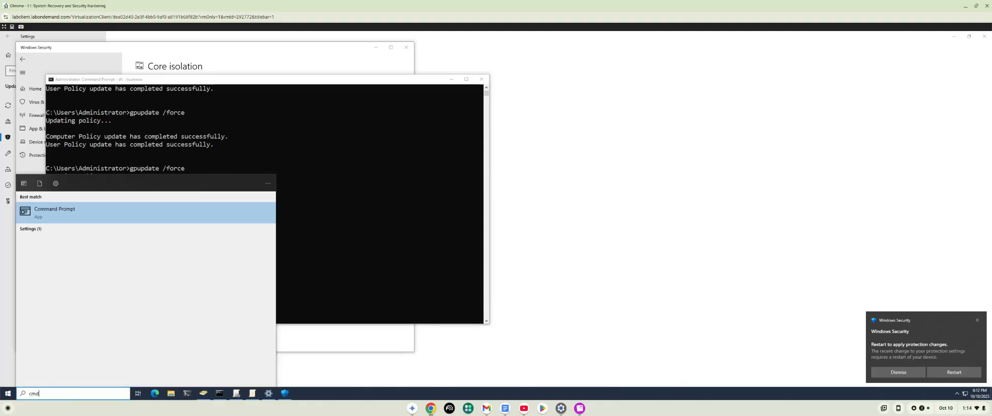
{"action": "left_click", "coordinate": [114, 212]}
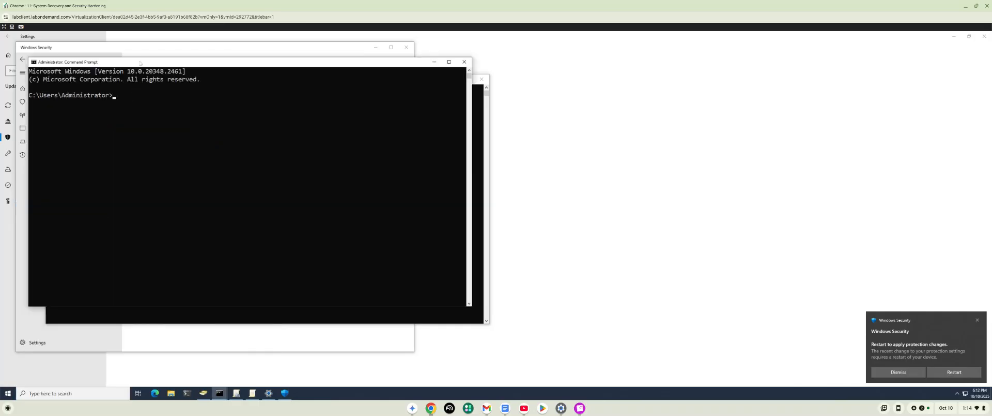
{"action": "left_click_drag", "start_coordinate": [139, 62], "coordinate": [667, 73]}
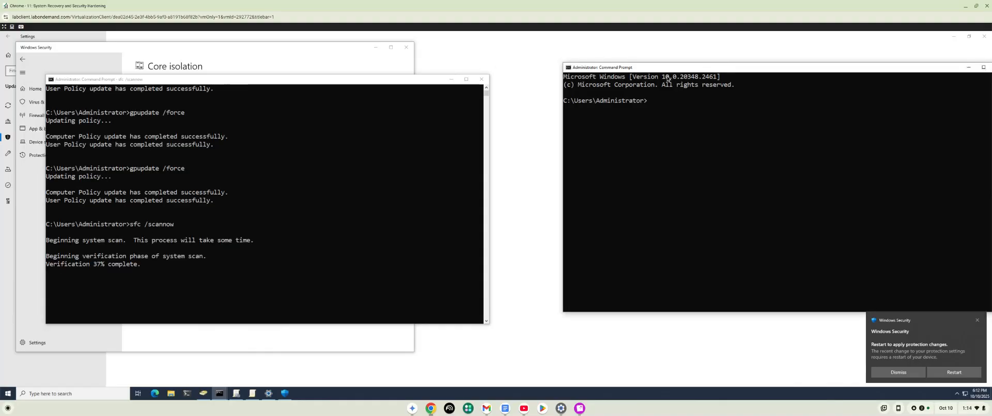
- Try to check the system image's health in the new Command Prompt with dism /Online /Clean-Image /CheckHealth
{"action": "left_click", "coordinate": [649, 106]}
{"action": "type", "text": "dismm"}
{"action": "key", "text": "BackSpace"}
{"action": "type", "text": "/"}
{"action": "type", "text": "O"}
{"action": "type", "text": "nlin"}
{"action": "type", "text": "e /"}
{"action": "type", "text": "Cl"}
{"action": "key", "text": "BackSpace"}
{"action": "type", "text": "lean-Image /Checkk"}
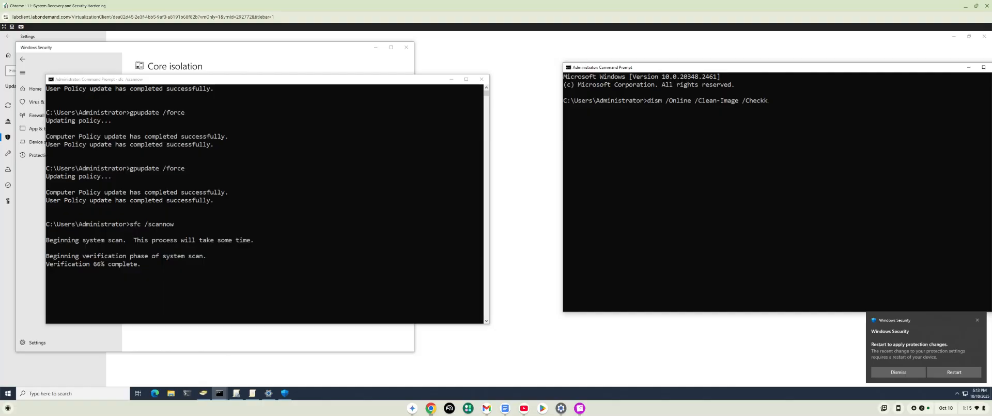
{"action": "key", "text": "BackSpace"}
{"action": "type", "text": "Health"}
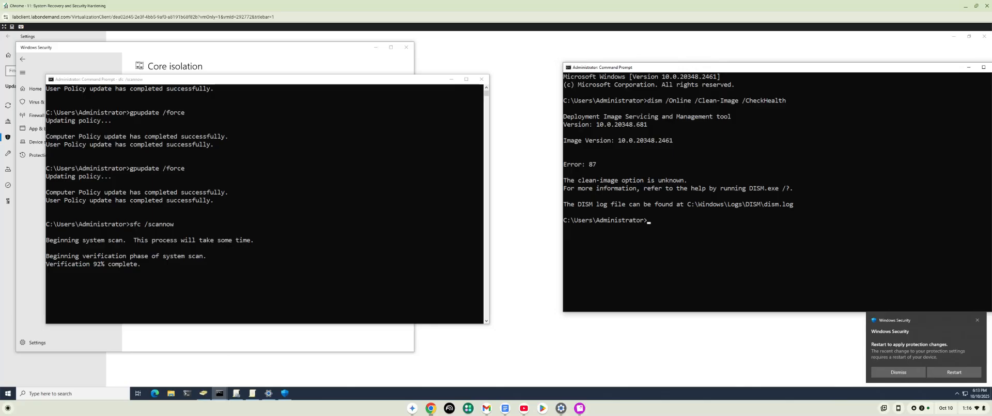
- Try the DISM command without spaces between options, as dism /Online/Clean-Image/CheckHealth and as dism/Online/Clean-Image/CheckHealth
{"action": "key", "text": "Up"}
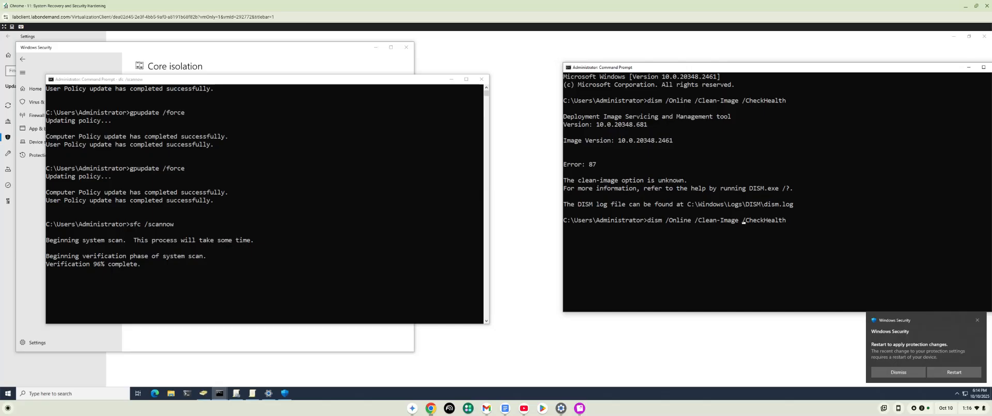
{"action": "key", "text": "BackSpace"}
{"action": "key", "text": "BackSpace"}
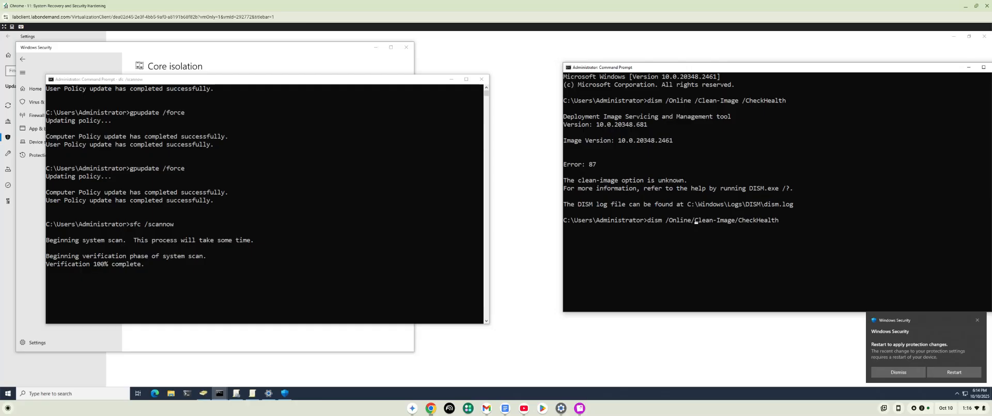
{"action": "key", "text": "Right"}
{"action": "key", "text": "Right"}
{"action": "key", "text": "Right"}
{"action": "key", "text": "Right"}
{"action": "key", "text": "Right"}
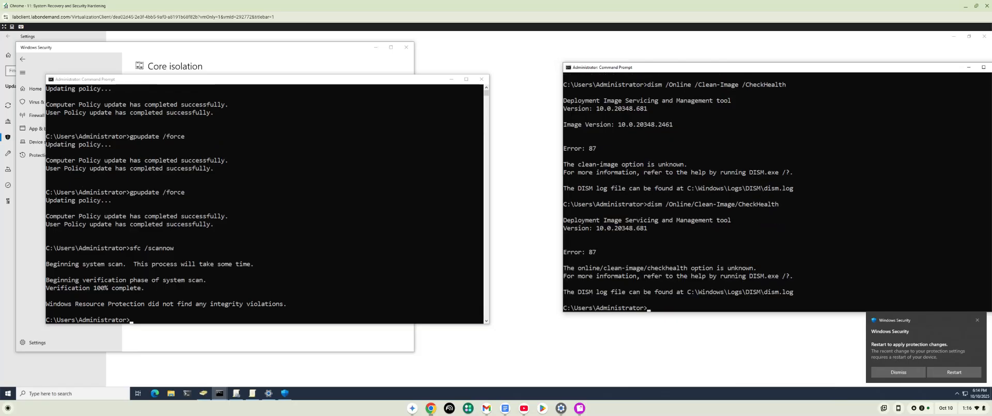
{"action": "key", "text": "Up"}
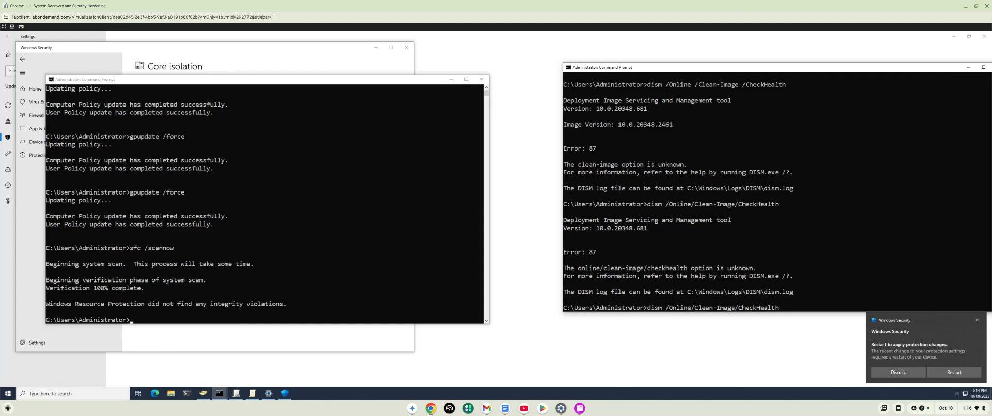
{"action": "key", "text": "BackSpace"}
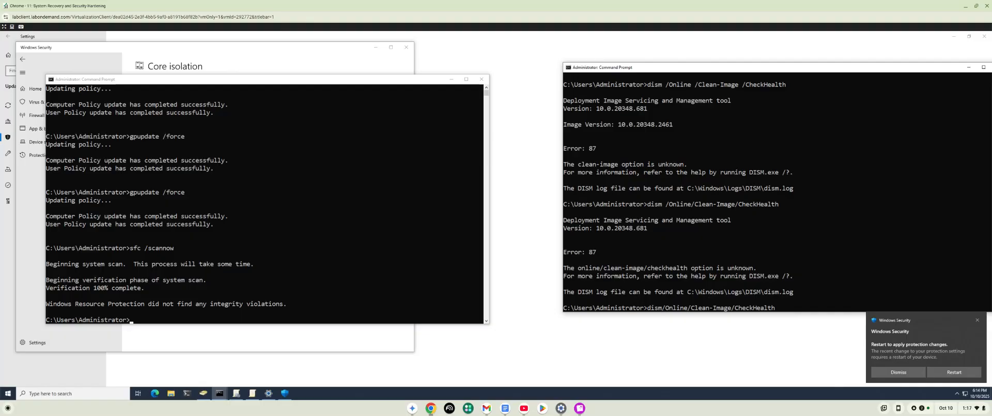
{"action": "key", "text": "Return"}
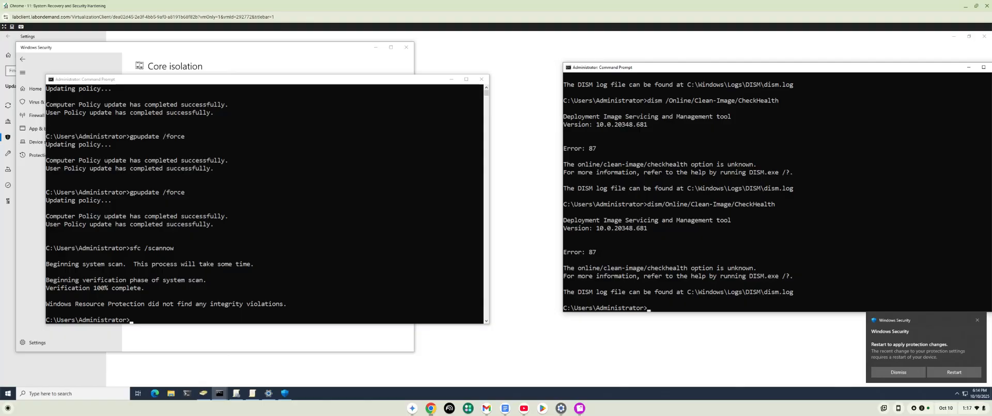
- Recall the original spaced DISM command, correct its image option, and run dism /Online /Cleanup-Image /CheckHealth
{"action": "key", "text": "Up"}
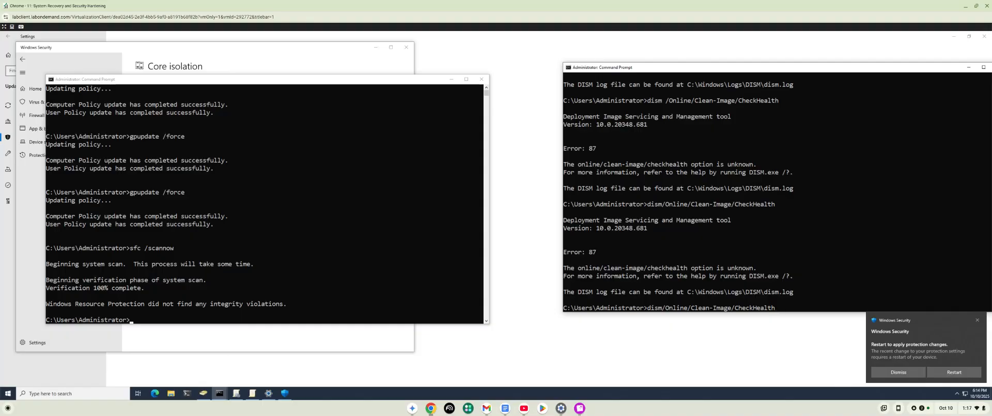
{"action": "key", "text": "Up"}
{"action": "key", "text": "Up"}
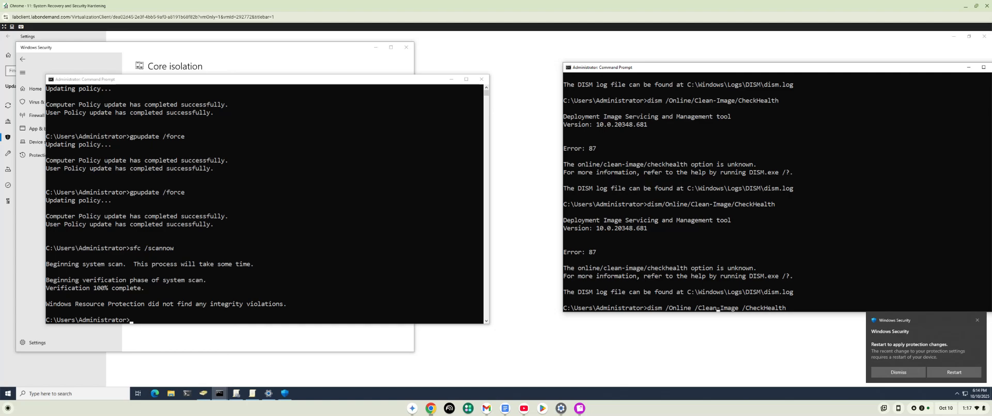
{"action": "type", "text": "upp"}
{"action": "key", "text": "BackSpace"}
{"action": "key", "text": "Return"}
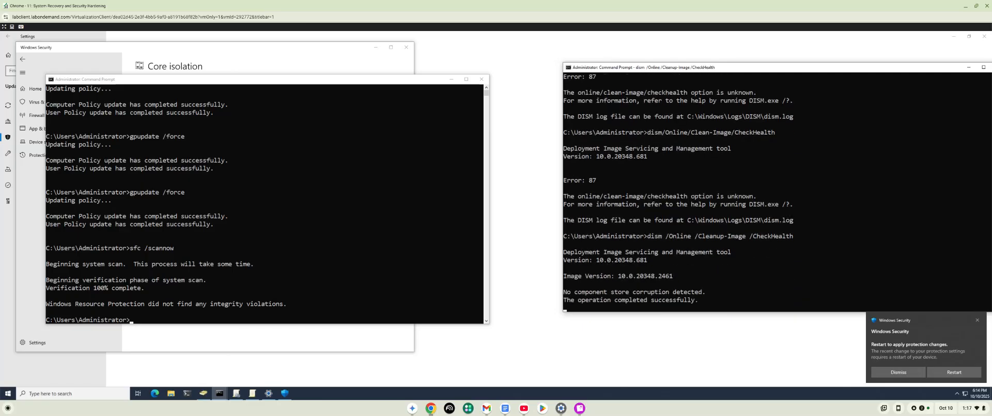